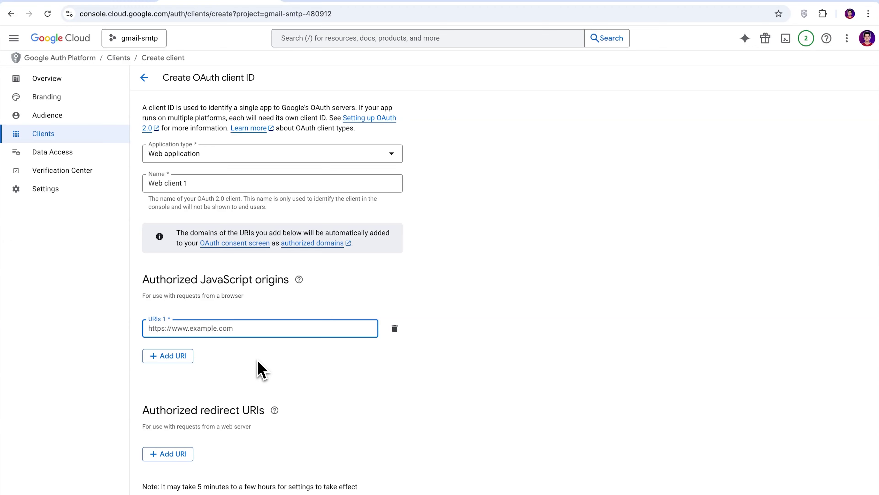
type("https://tutorials.posimyth.com")
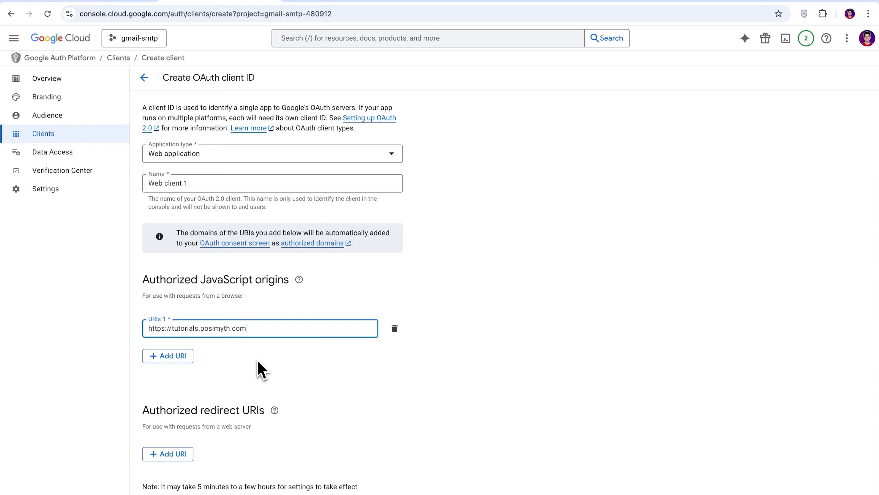
left_click(258, 361)
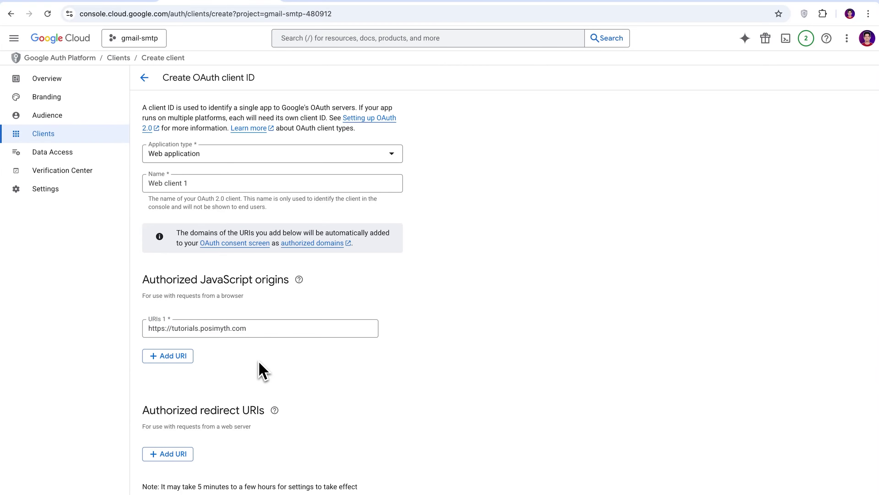
left_click(187, 463)
scroll(515, 420, "down", 1)
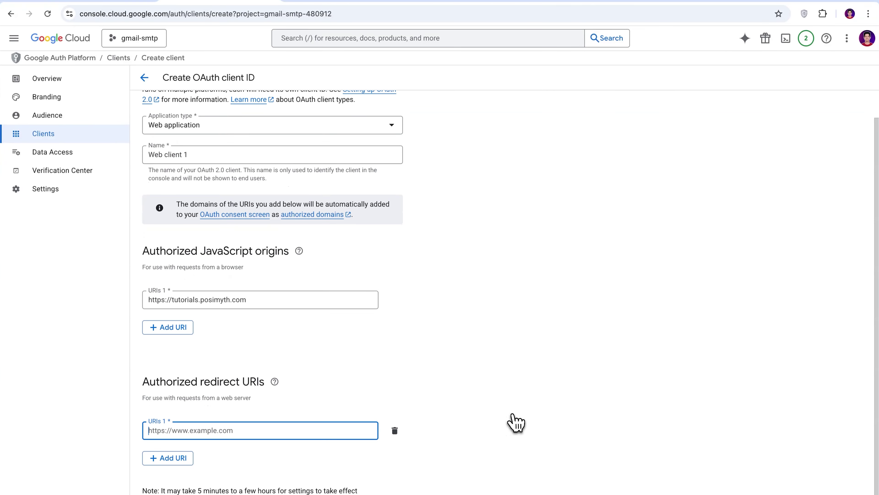
- Copy Nexter's SMTP redirect URI from WordPress, paste it as the redirect URI, and create the client
left_click(125, 37)
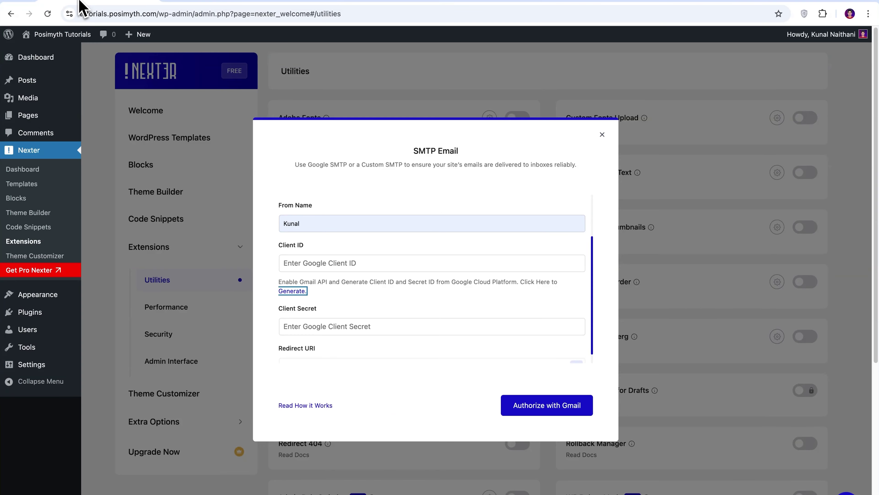
scroll(523, 323, "down", 1)
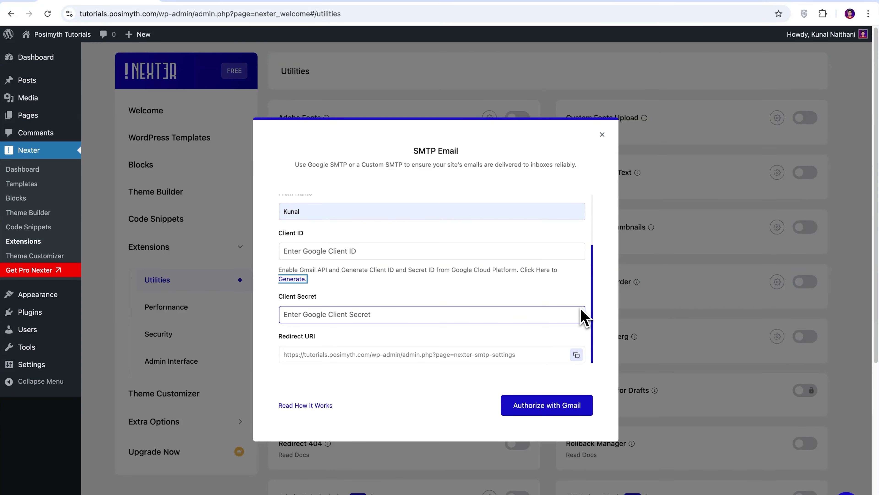
left_click(576, 355)
left_click(239, 29)
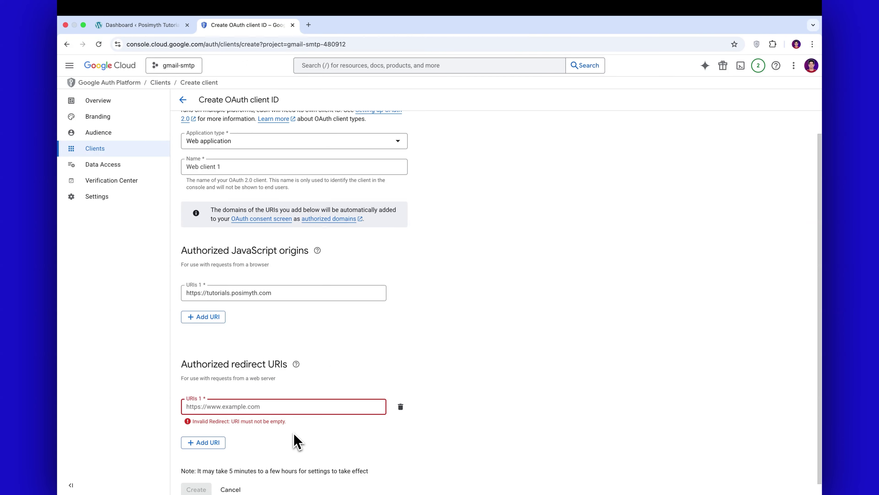
key("super+v")
left_click(294, 442)
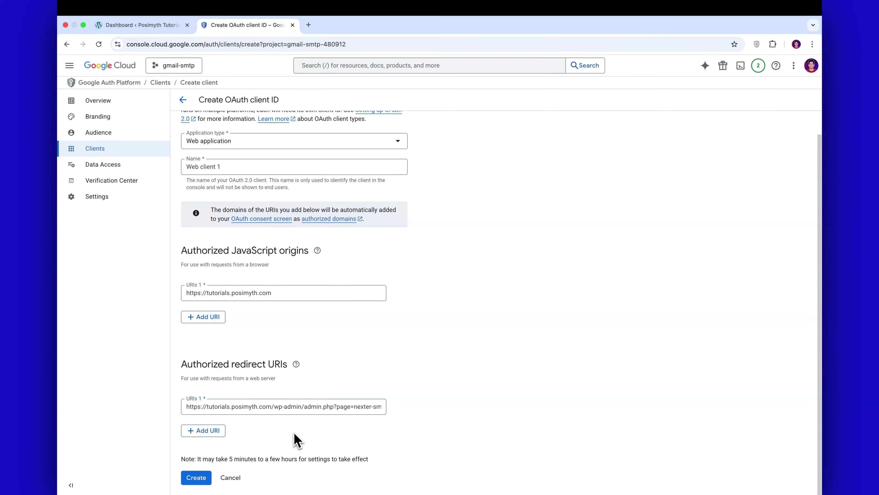
left_click(196, 478)
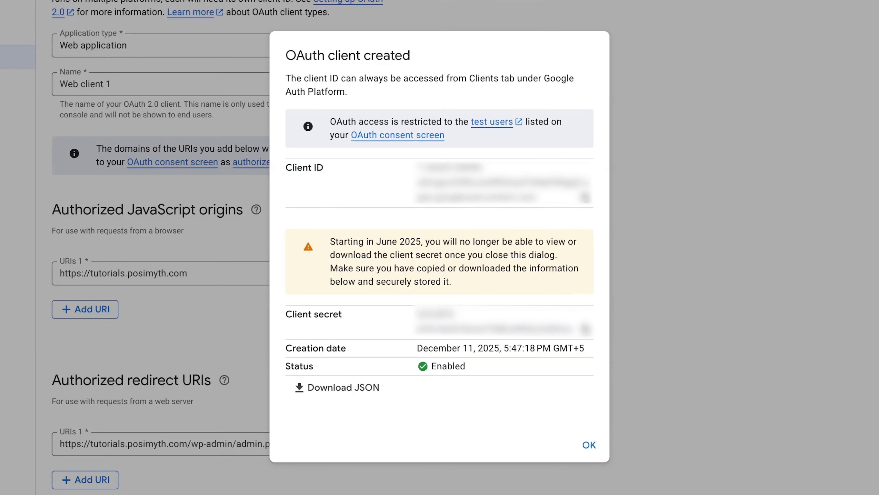
- Copy the new OAuth client ID into Nexter's Client ID field
left_click(589, 201)
left_click(300, 251)
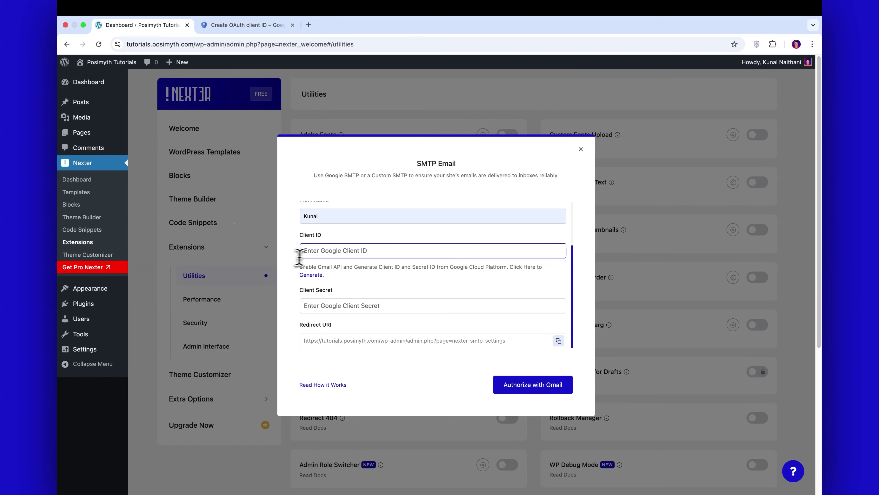
key("super+v")
- Copy the client secret into Nexter's Client Secret field and start Gmail authorization
left_click(247, 25)
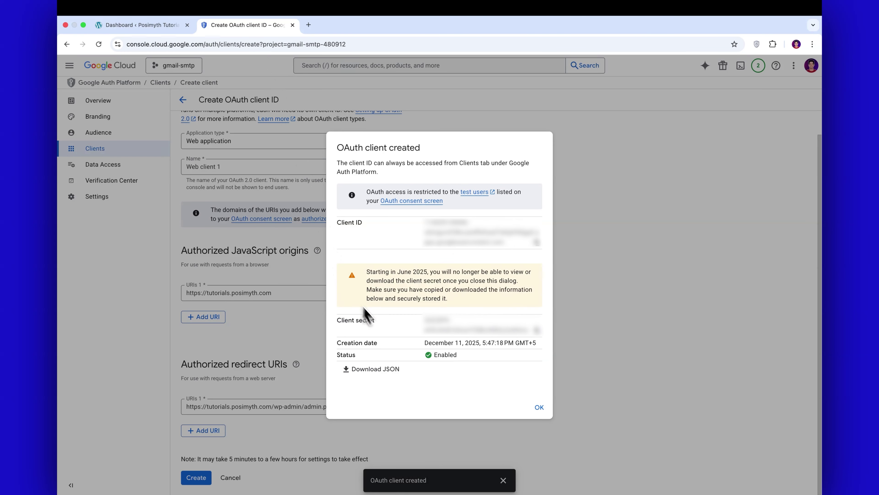
left_click(539, 333)
left_click(139, 25)
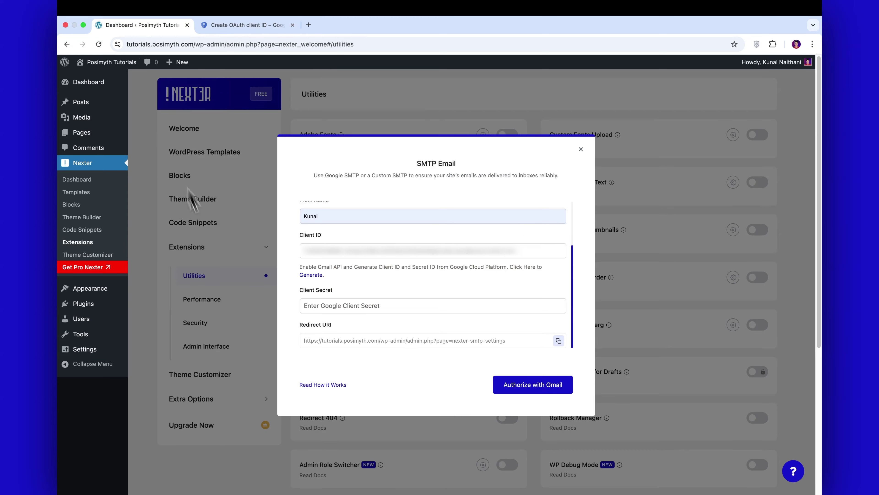
left_click(351, 305)
key("super+v")
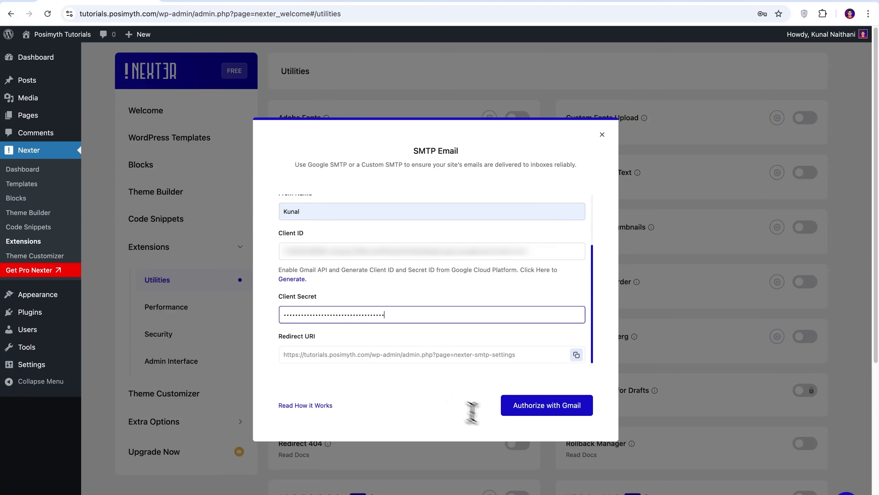
left_click(561, 414)
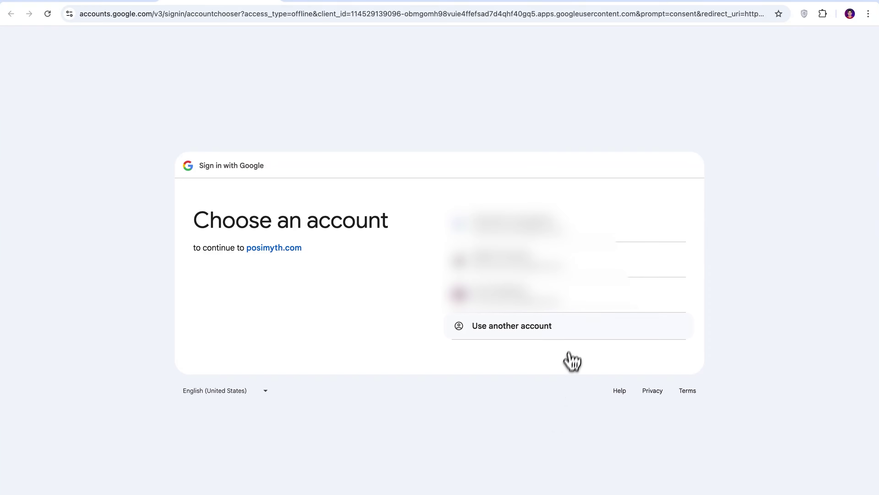
- Choose the Google account, proceed past the unverified-app warning to posimyth.com, and grant access
left_click(581, 309)
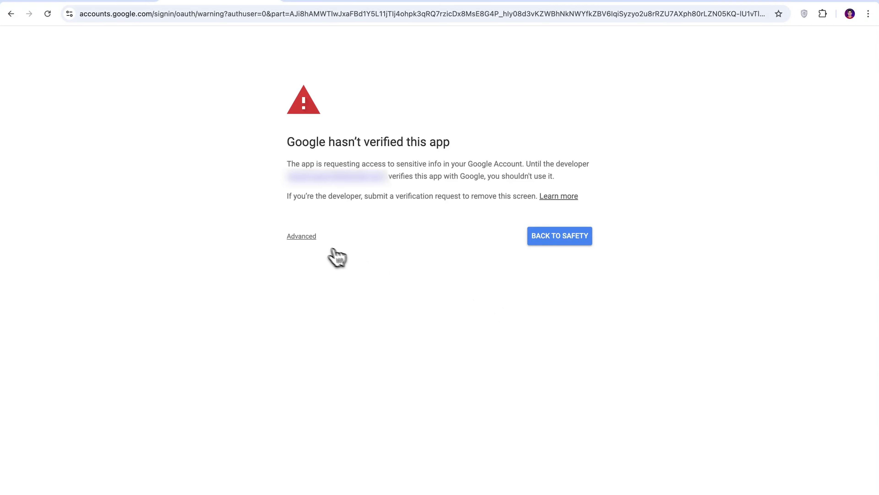
left_click(309, 238)
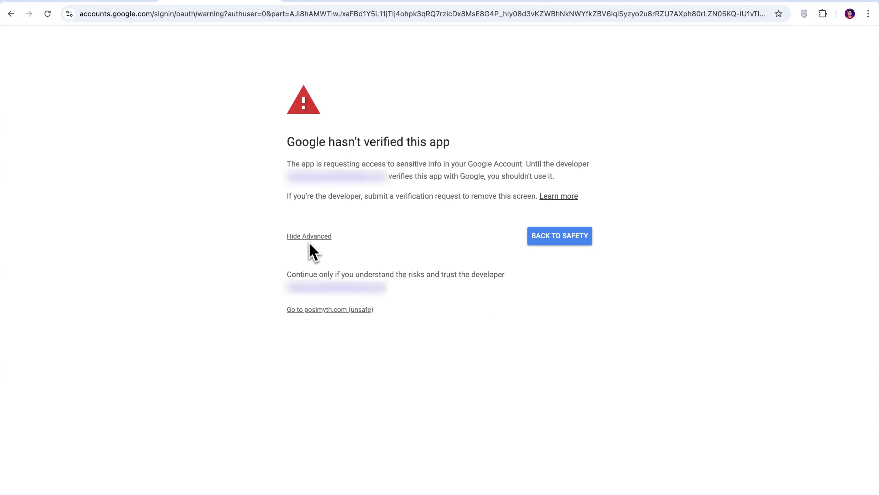
left_click(315, 310)
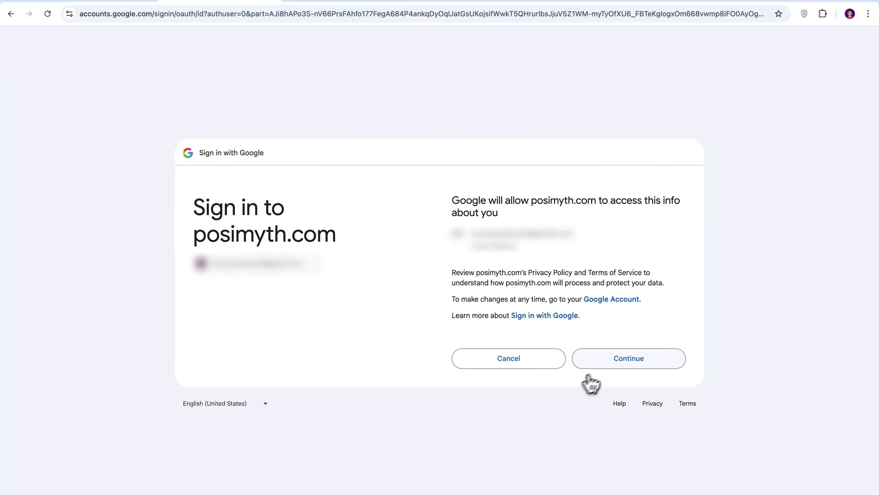
left_click(612, 362)
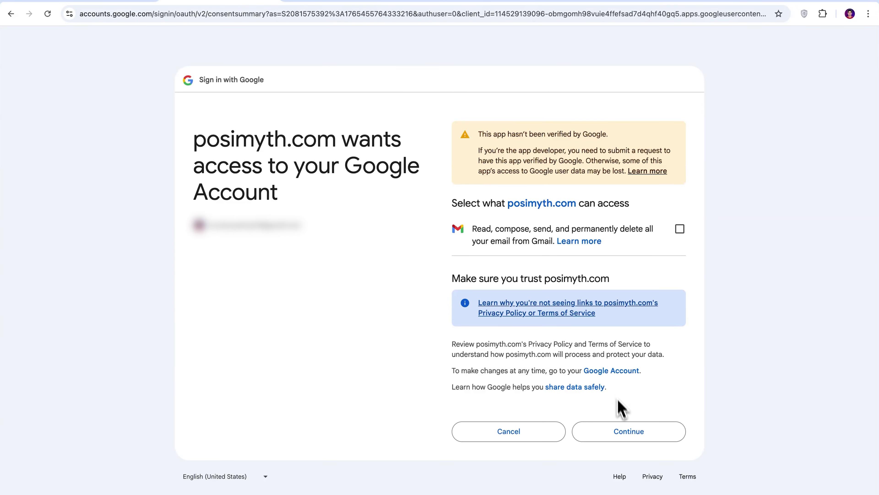
left_click(625, 430)
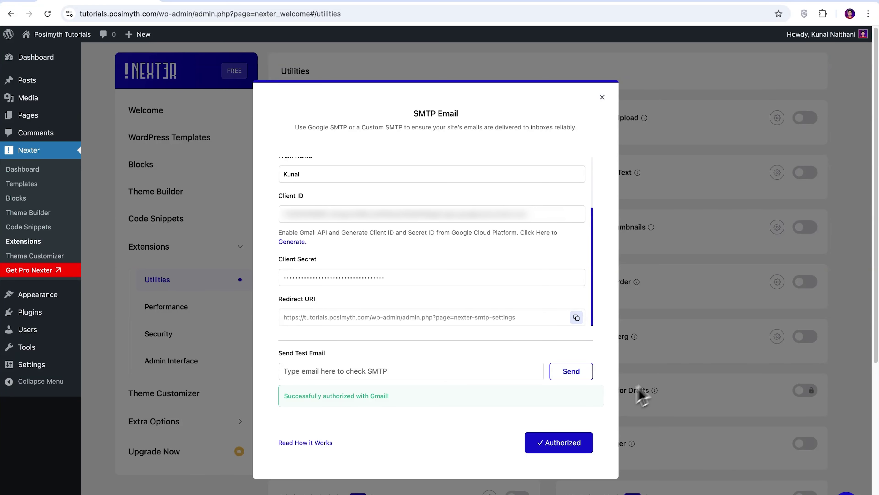
- Send a test email to your own address from the Send Test Email field
left_click(341, 372)
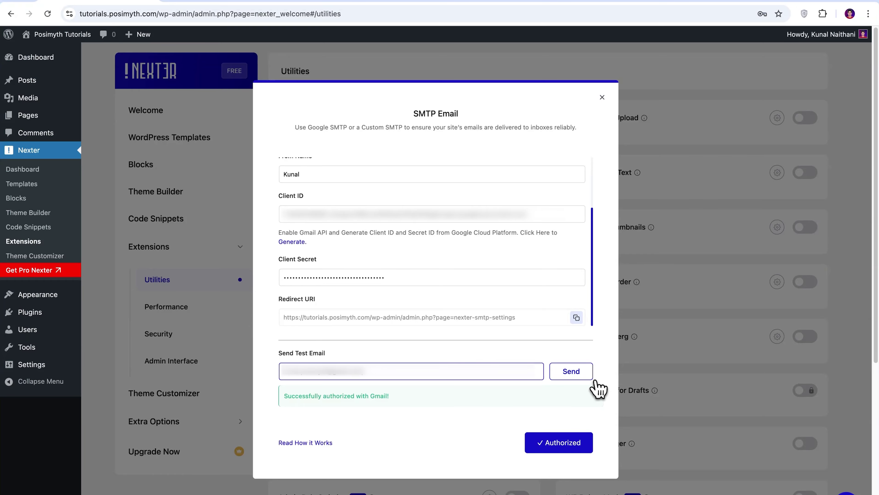
left_click(575, 373)
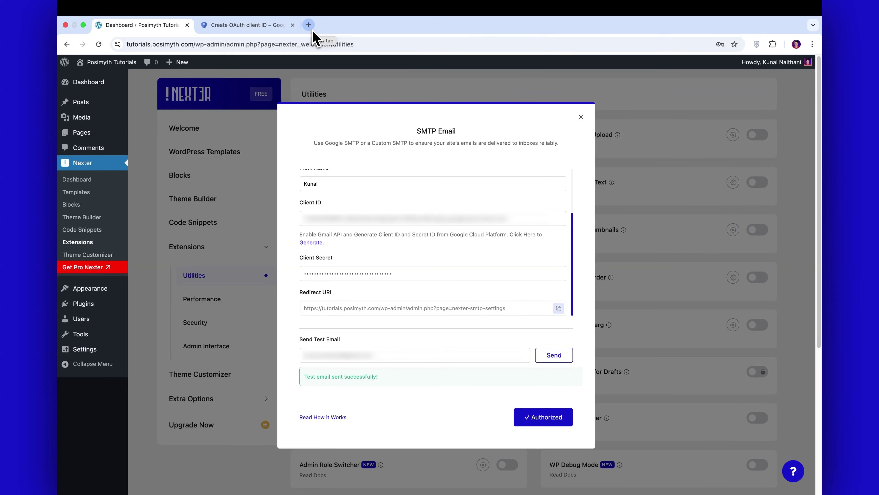
- Open Gmail in a new tab, read the 'Gmail SMTP Test Email', then return to WordPress
left_click(308, 25)
left_click(785, 84)
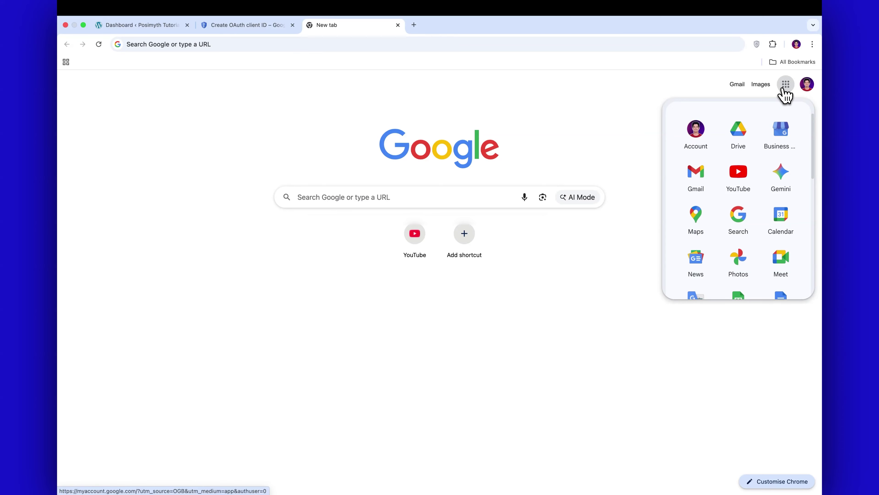
left_click(700, 177)
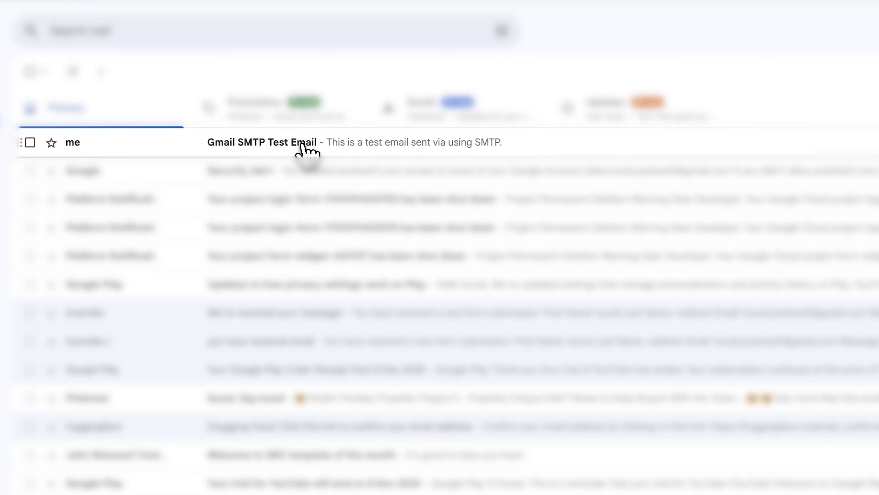
left_click(306, 149)
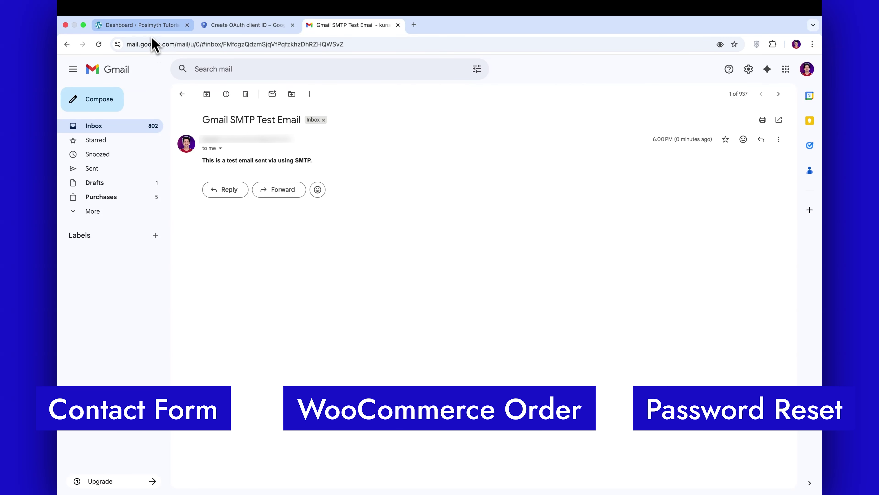
left_click(145, 25)
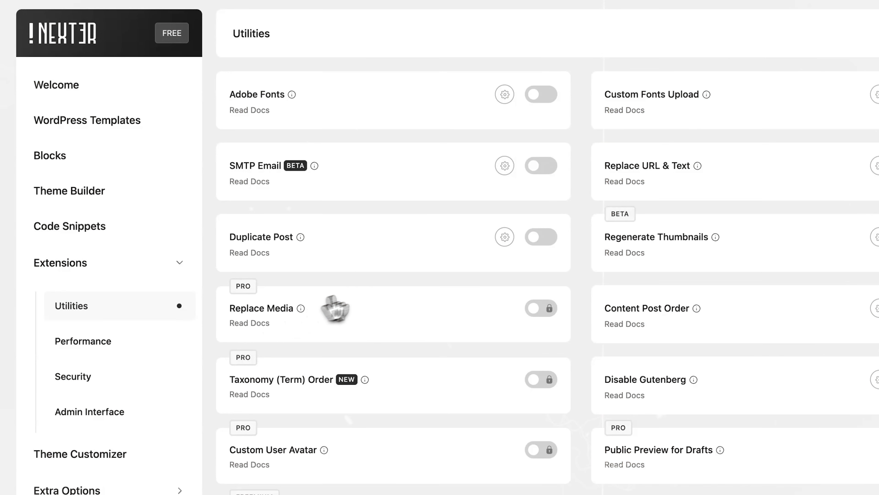
left_click(543, 166)
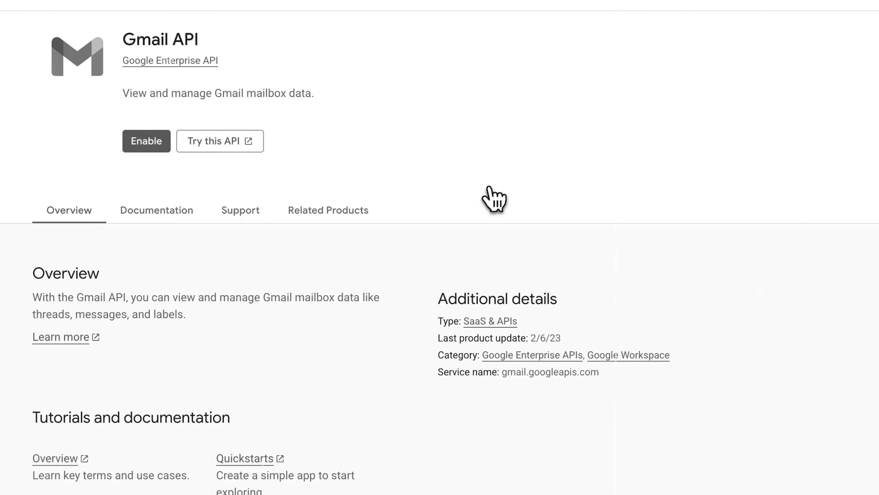
left_click(145, 142)
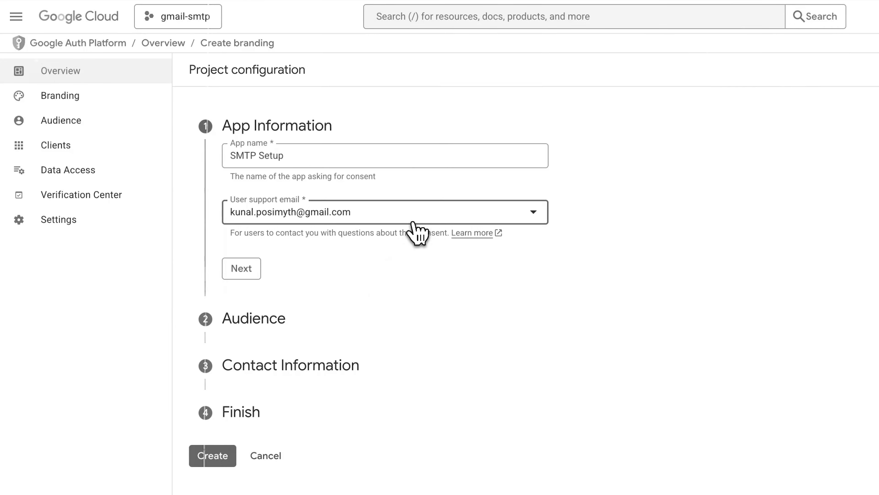
left_click(241, 267)
left_click(232, 284)
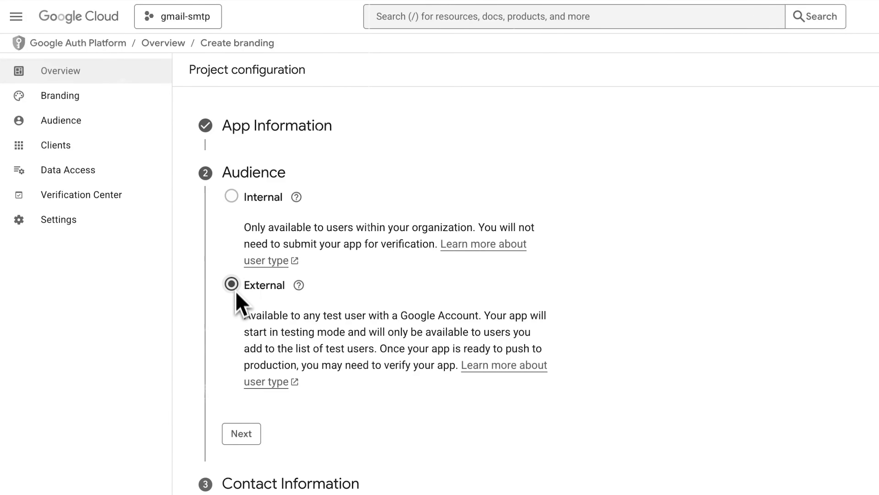
left_click(241, 433)
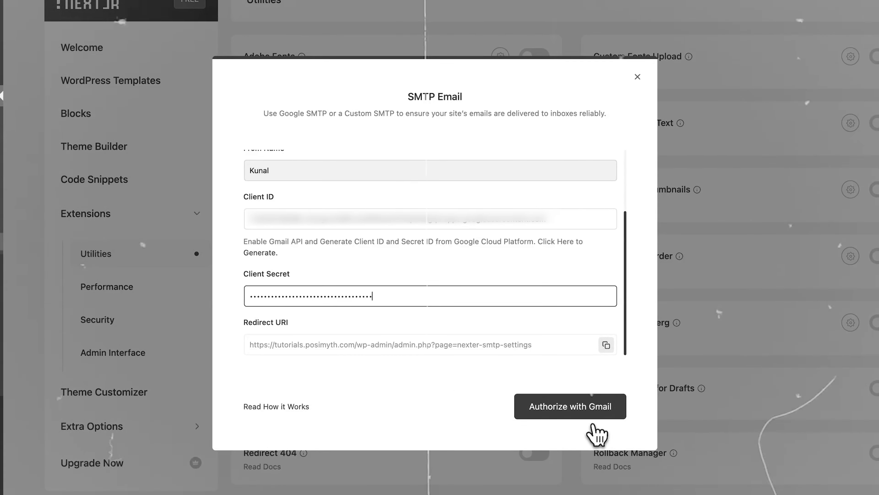
left_click(592, 423)
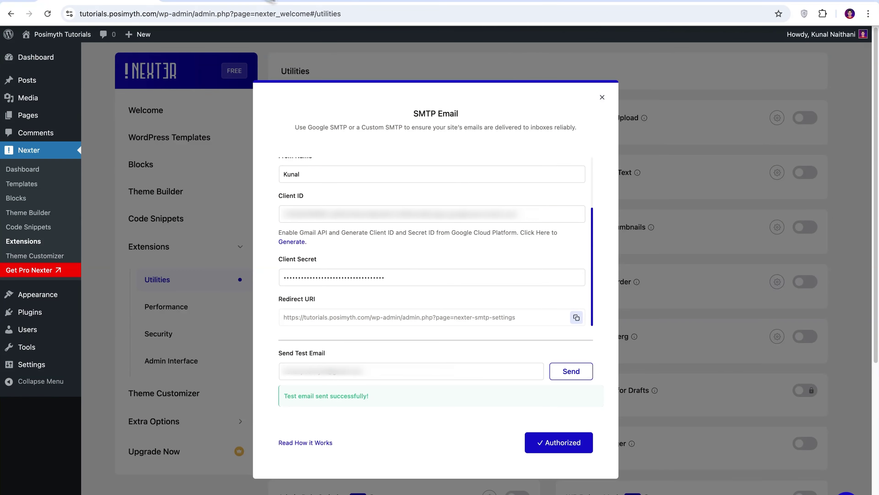
- Close the authorized Gmail SMTP settings dialog
left_click(603, 98)
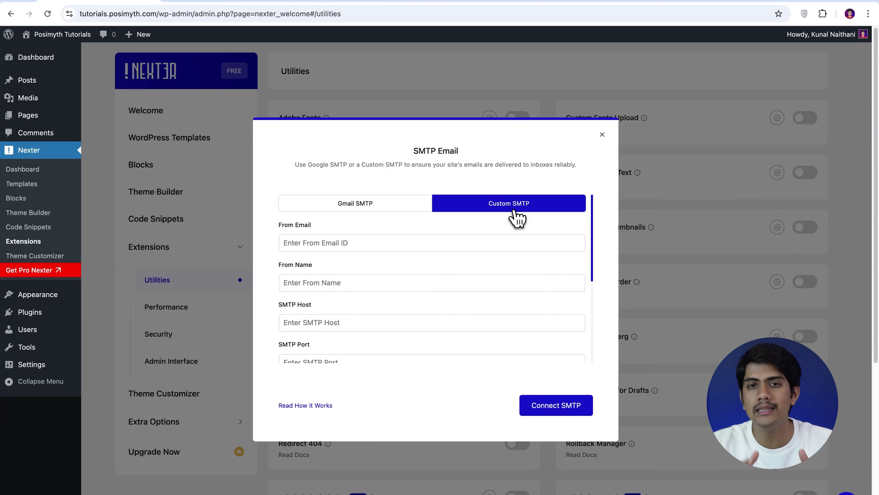
- Enter the sender email, SMTP host smtp.gmail.com and port 465
left_click(444, 244)
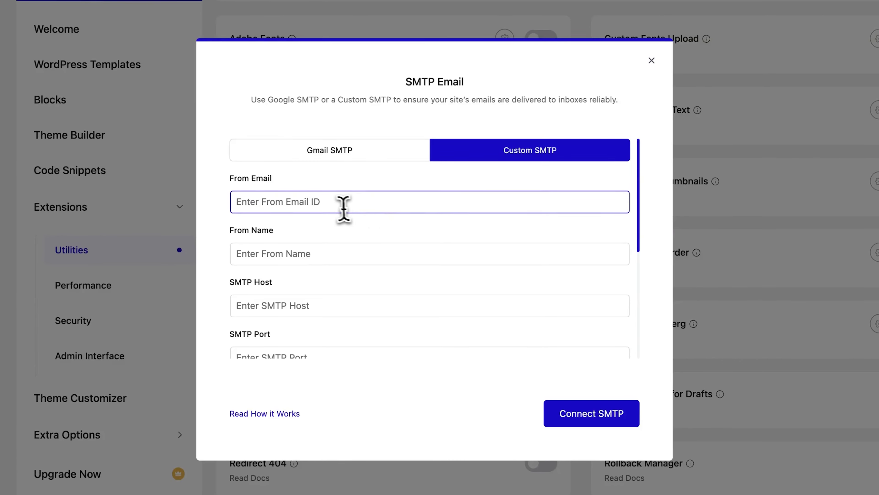
type("a")
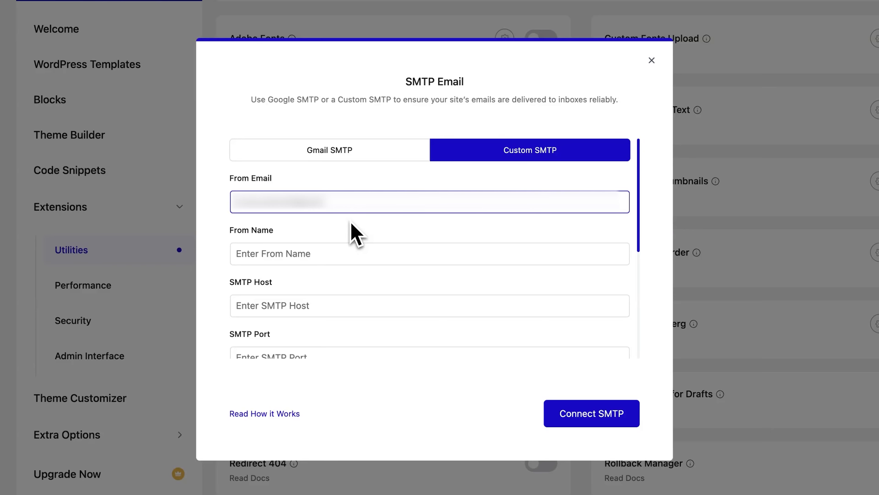
left_click(353, 233)
left_click(350, 306)
type("smtp.gmail.com")
scroll(349, 277, "down", 4)
left_click(311, 219)
type("465")
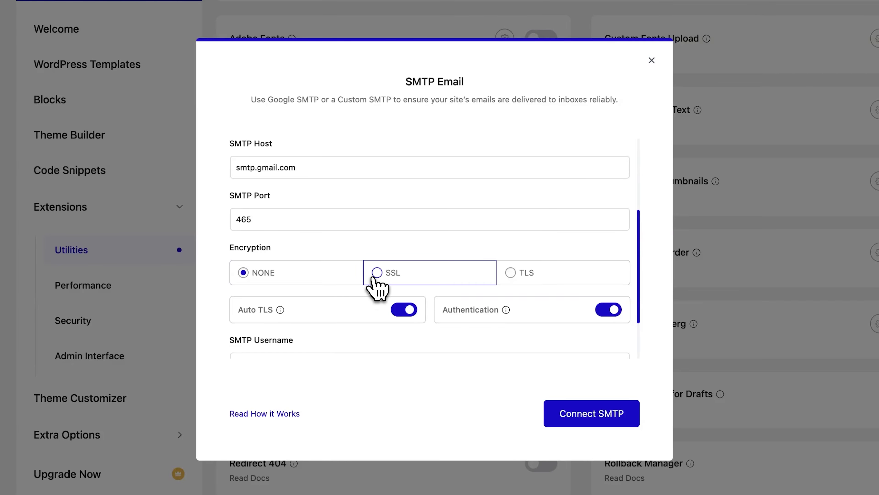
- Choose SSL encryption, keep Auto TLS and Authentication on, and enter the Gmail SMTP username
left_click(377, 272)
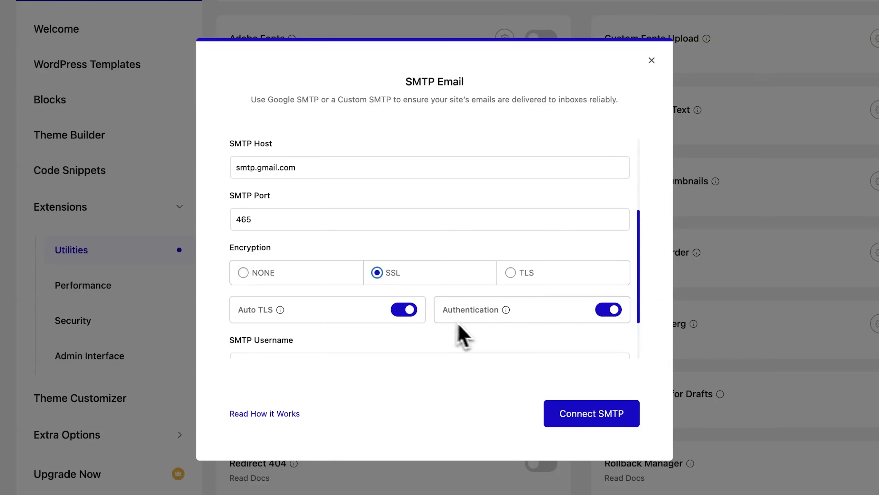
left_click(617, 314)
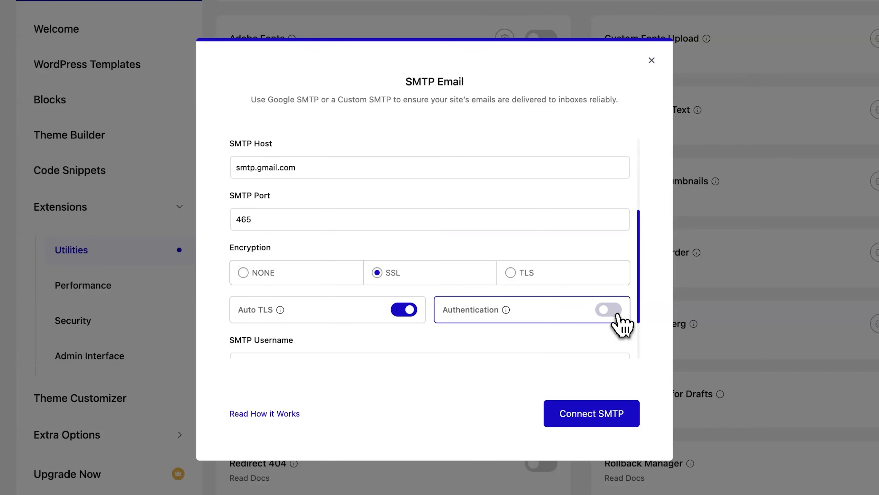
left_click(619, 313)
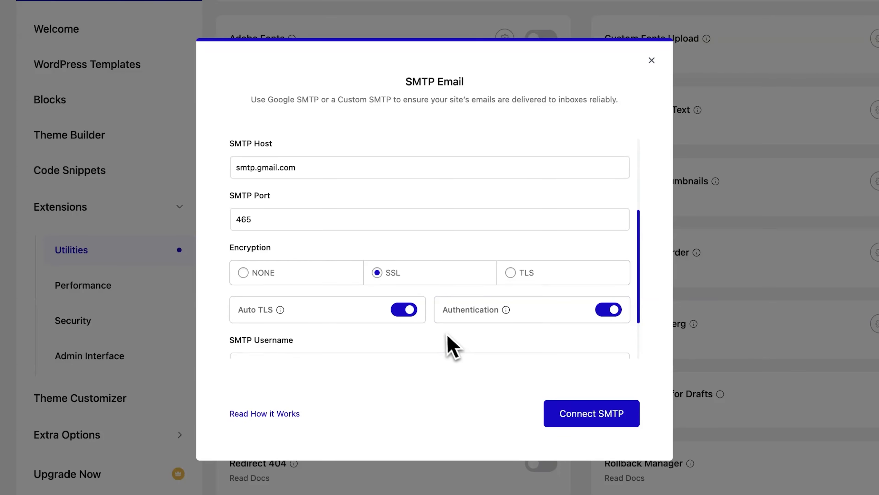
left_click(416, 314)
left_click(416, 314)
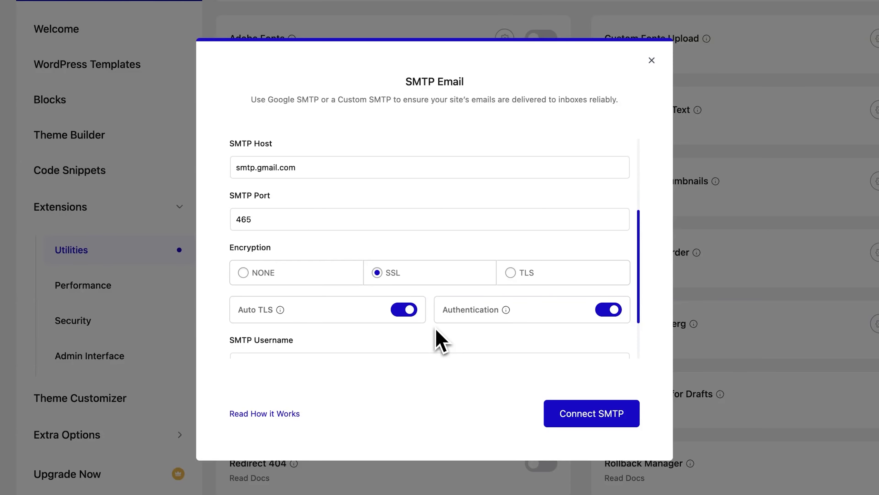
left_click_drag(639, 259, 651, 310)
left_click(332, 293)
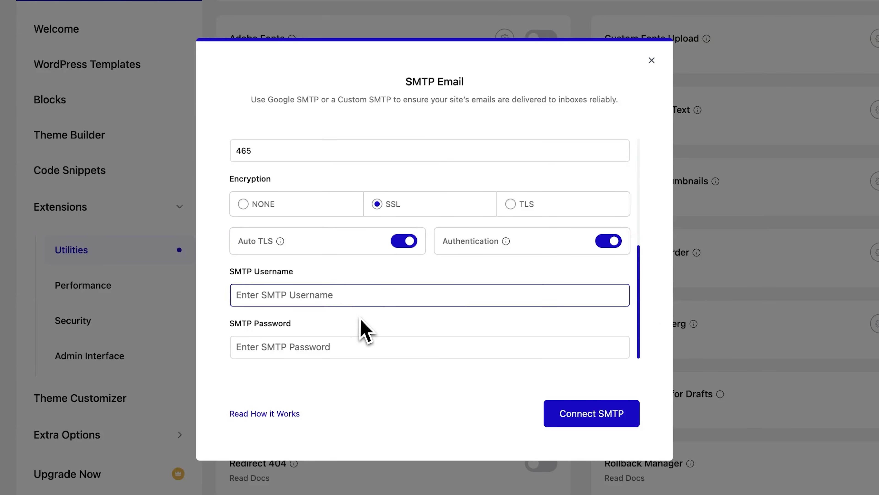
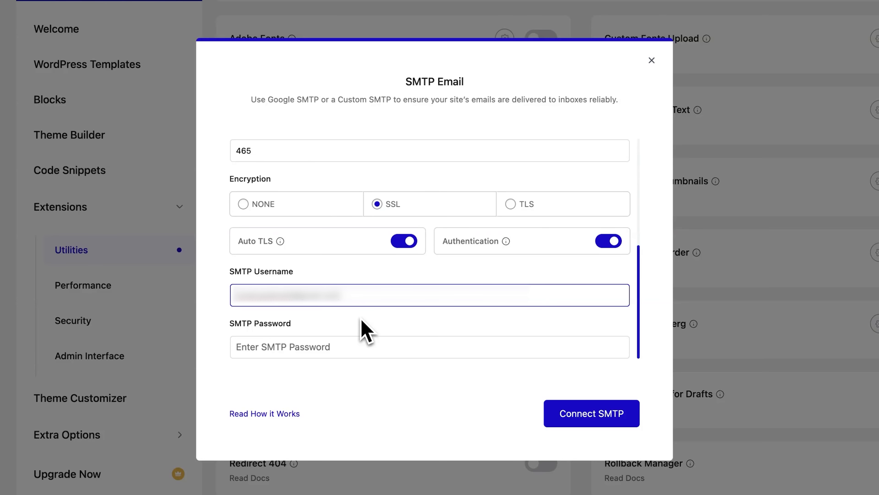
left_click(364, 331)
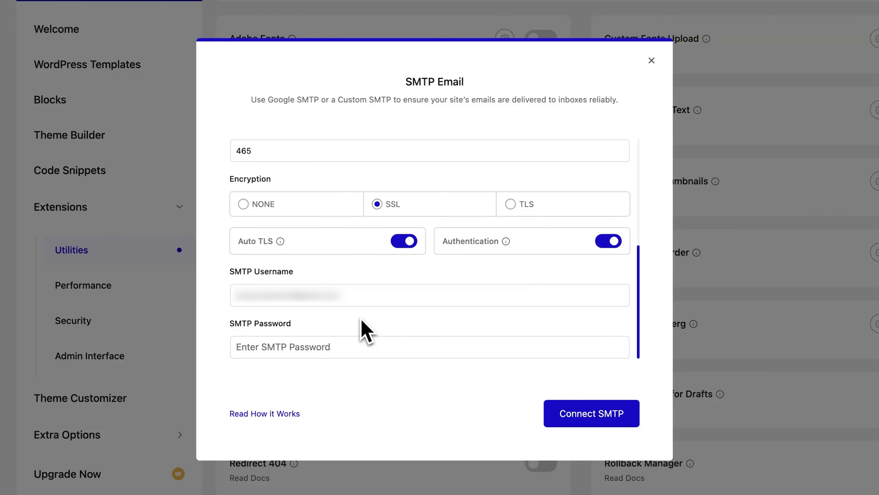
left_click(850, 13)
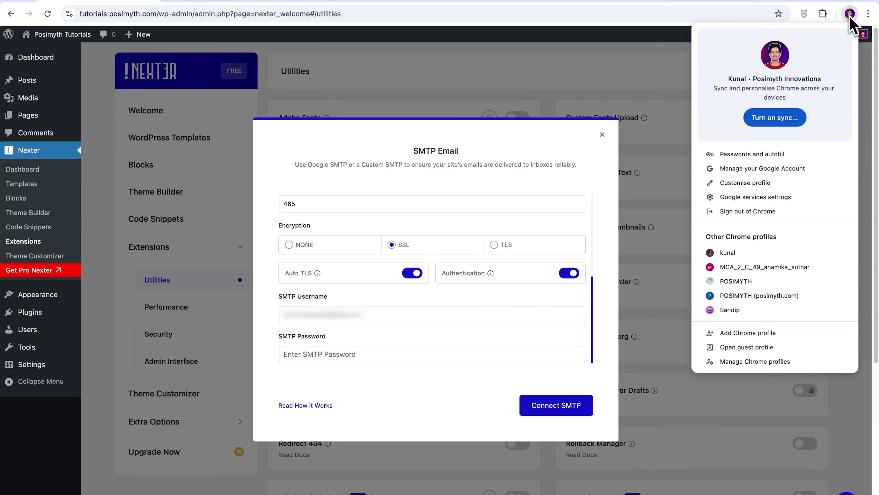
- Open the Google Account's Security & sign-in settings and check 2-Step Verification
left_click(709, 169)
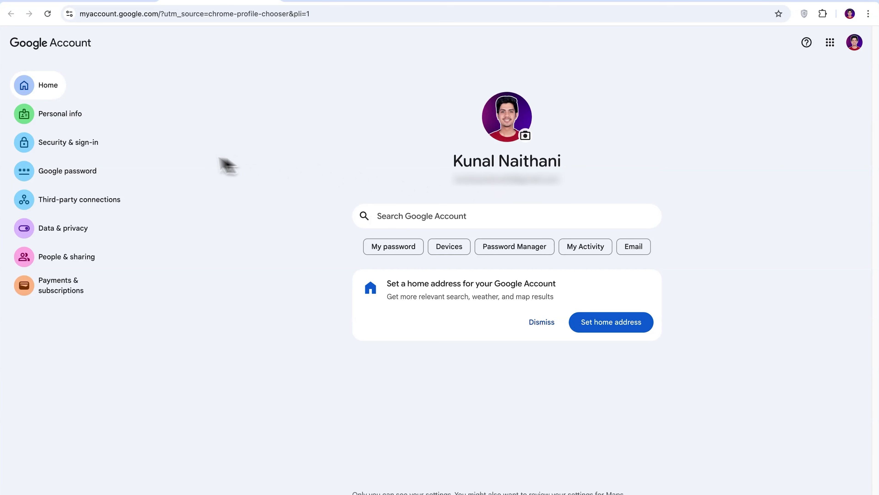
left_click(79, 150)
scroll(876, 134, "down", 6)
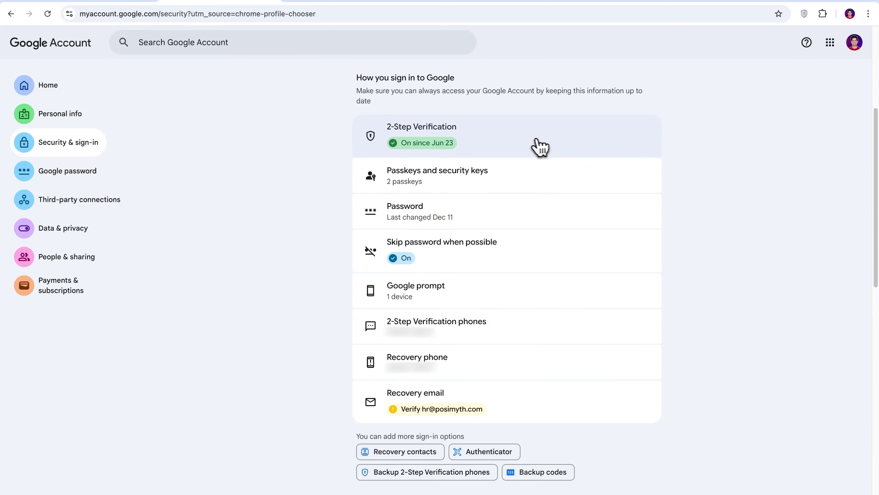
left_click(528, 147)
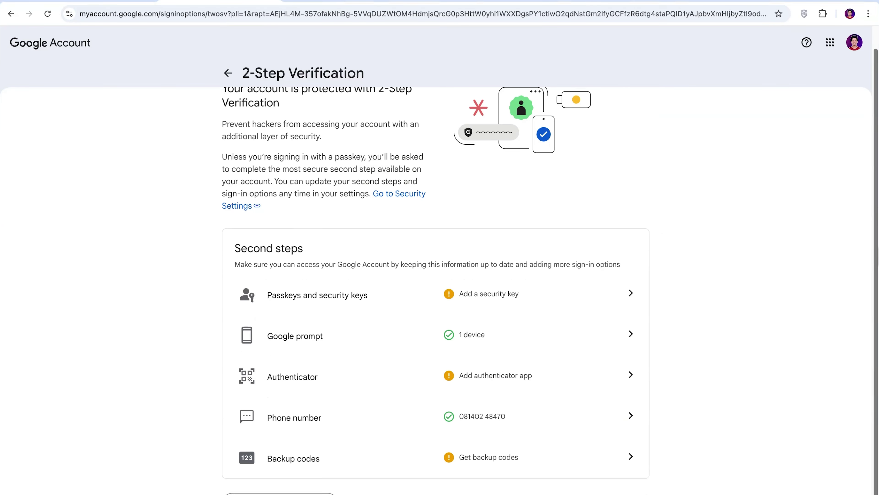
left_click(13, 16)
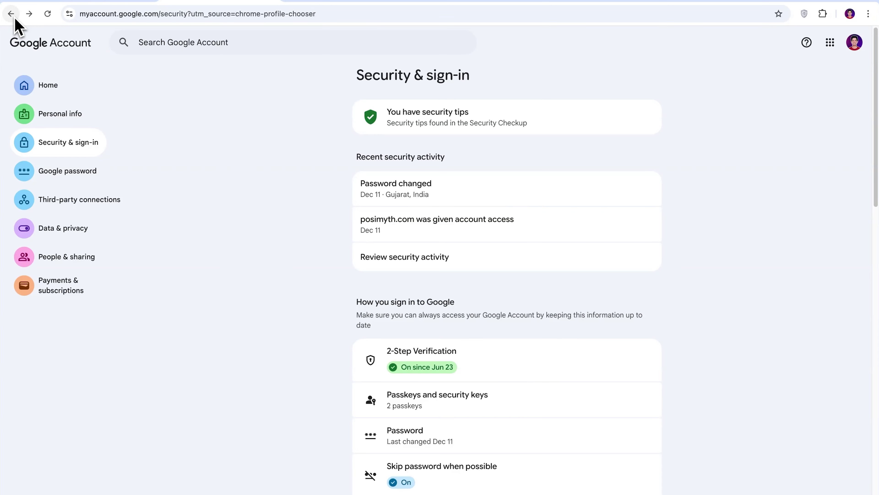
scroll(872, 206, "down", 6)
- Create a 'WordPress SMTP' app password at myaccount.google.com/apppasswords and copy it
left_click(289, 2)
type("myaccount")
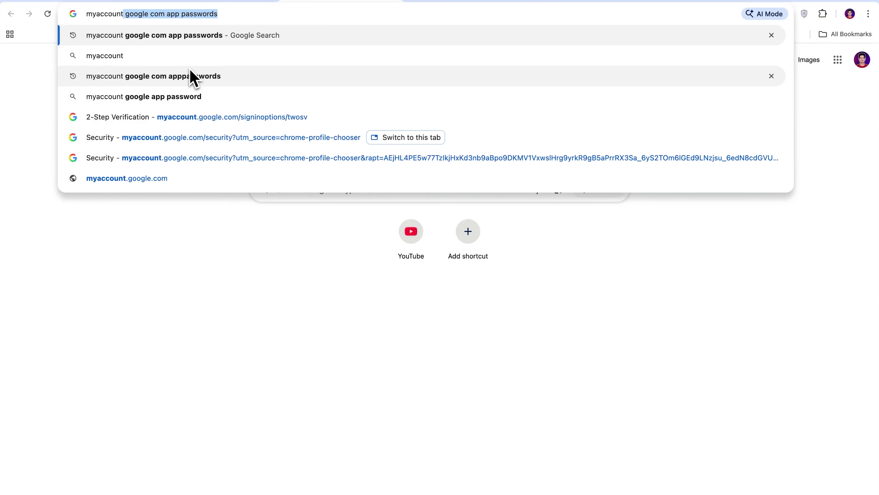
type(".google.com/a")
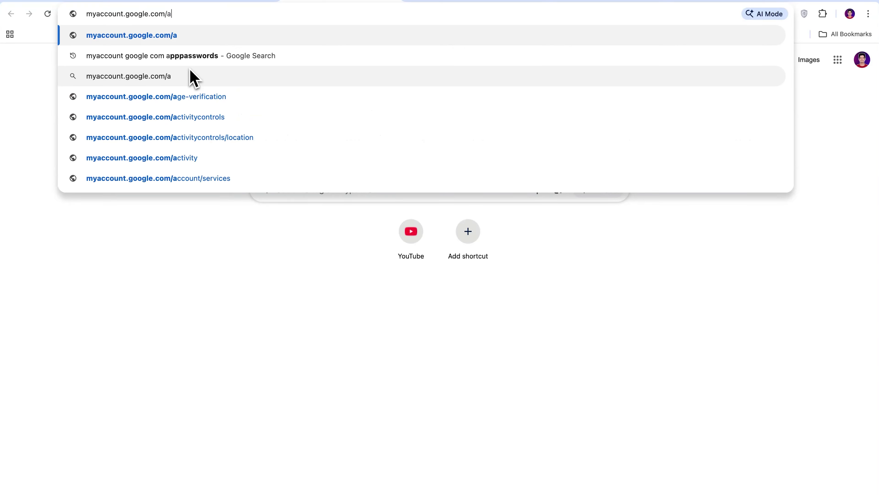
key("Return")
type("pppassword")
type("s")
key("Return")
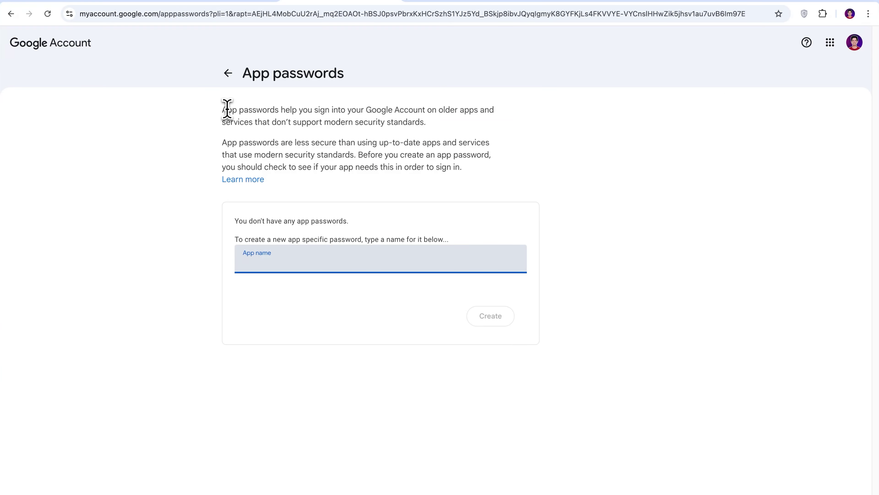
type("WordPress SMTP")
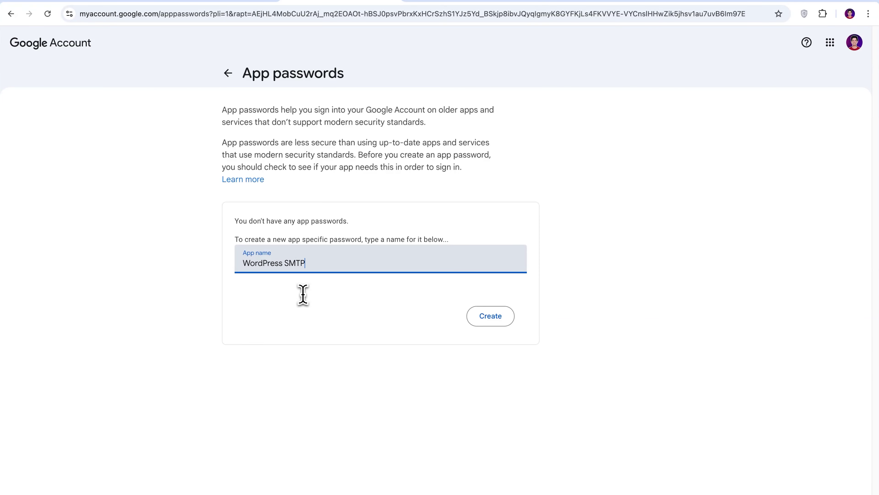
left_click(492, 319)
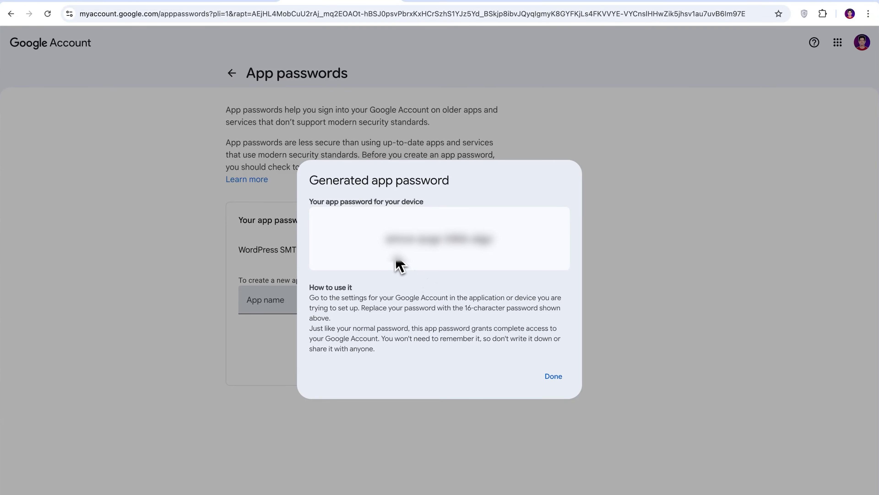
left_click_drag(385, 244, 469, 247)
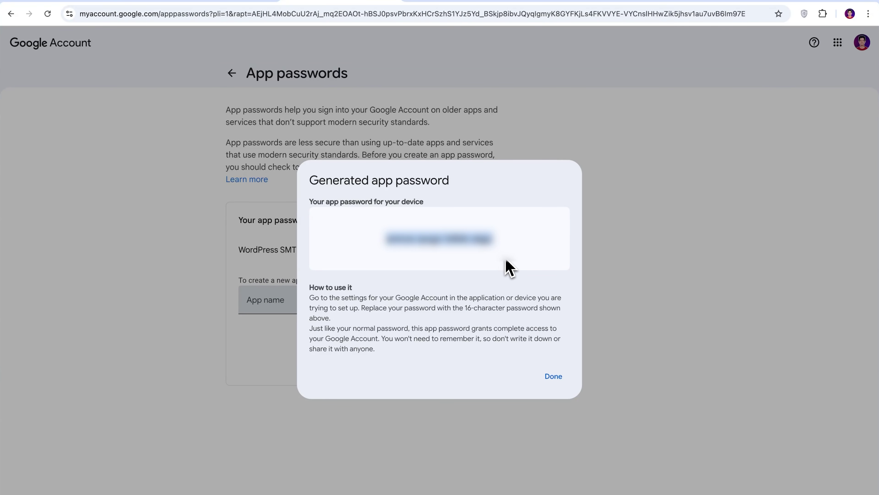
left_click(549, 378)
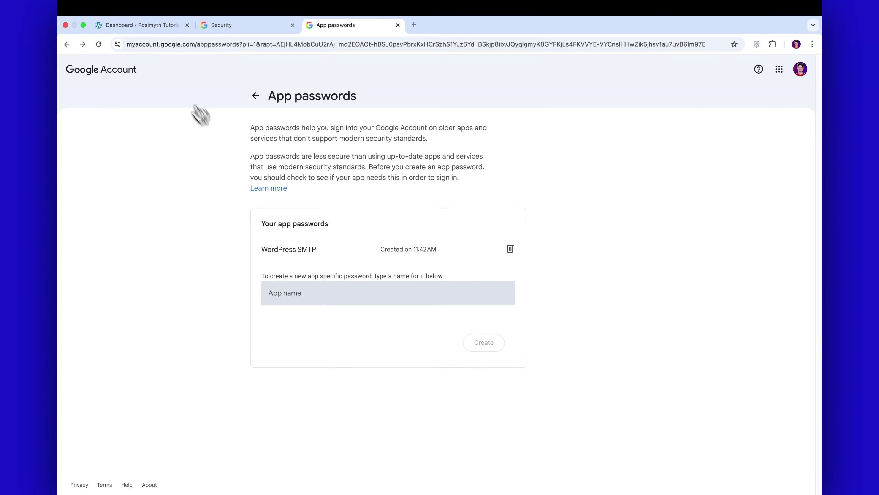
left_click(146, 29)
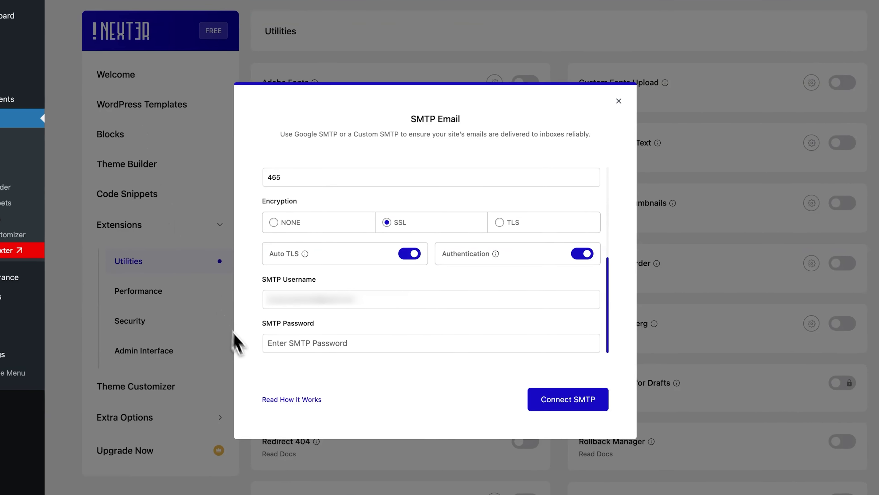
- Paste the app password as the SMTP Password and connect the custom SMTP
left_click(340, 340)
key("super+v")
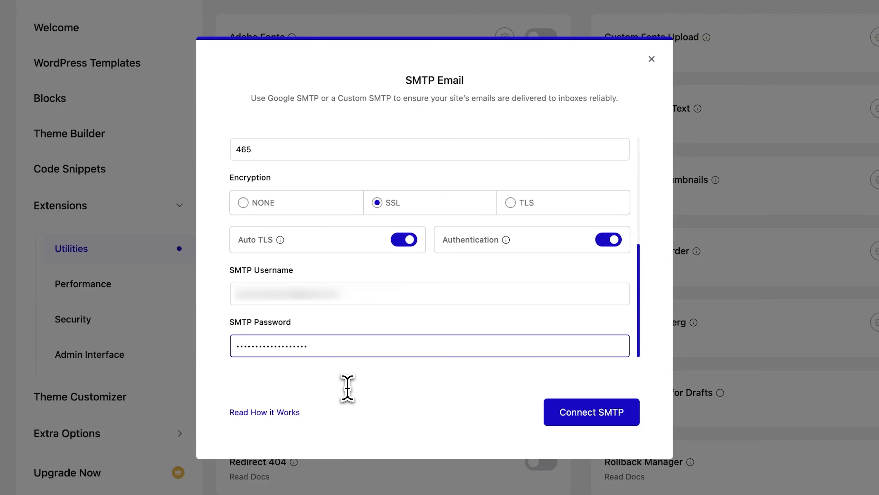
left_click(596, 421)
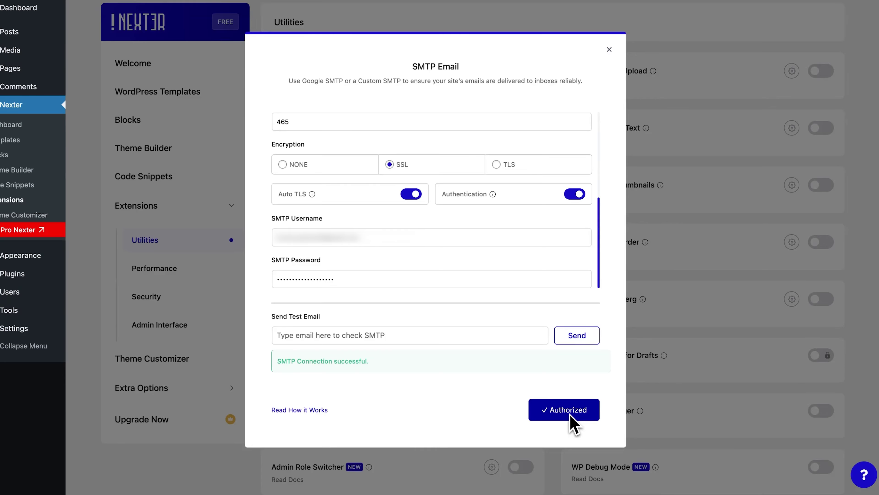
- Send a test email to your own address through the custom SMTP connection
left_click(363, 335)
left_click(372, 364)
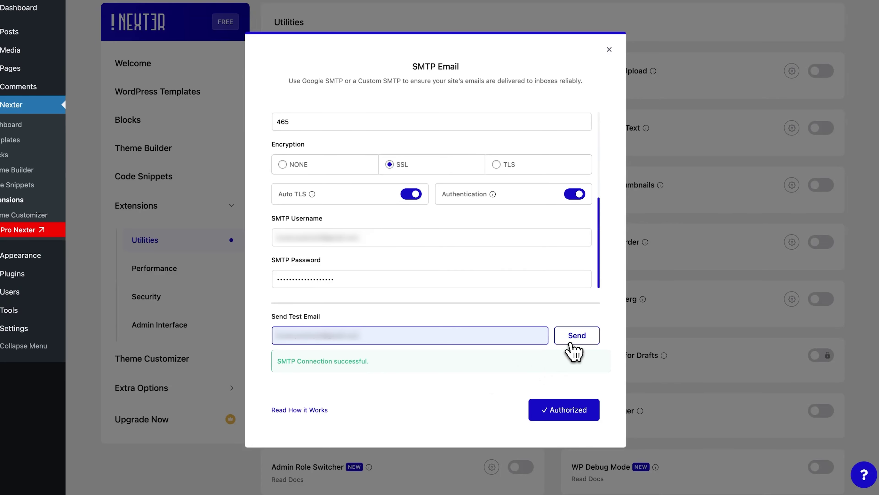
left_click(576, 336)
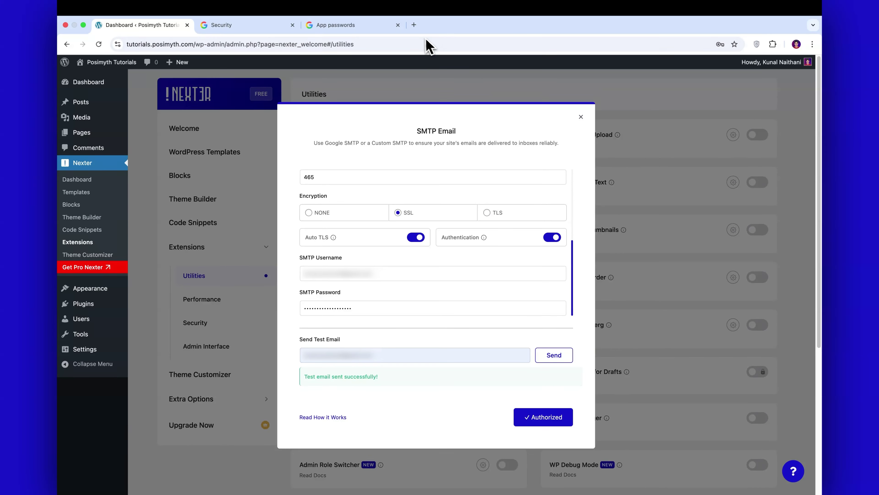
- Open Gmail in a new tab, open the 'Gmail SMTP Test Email', and react with thumbs-up
left_click(414, 25)
left_click(785, 85)
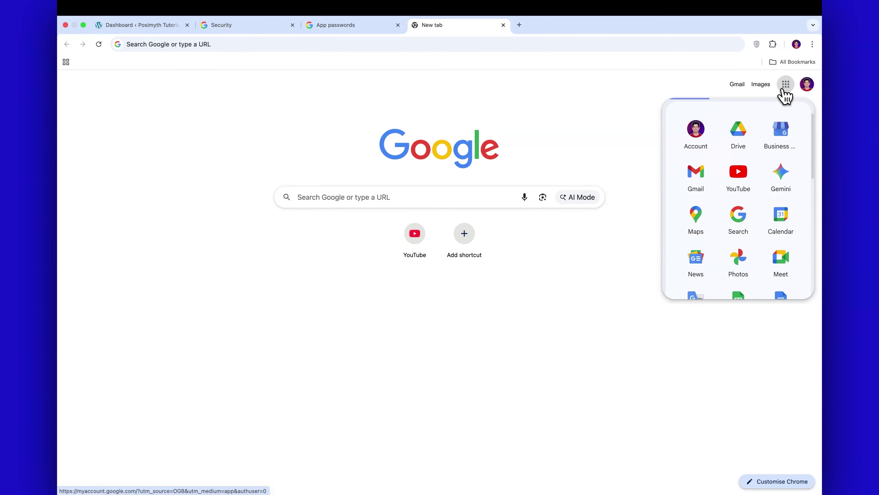
left_click(701, 178)
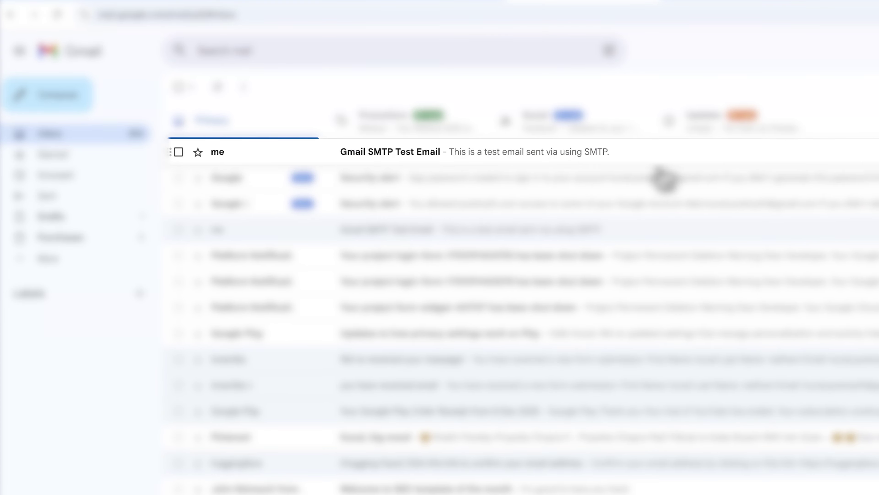
left_click(491, 149)
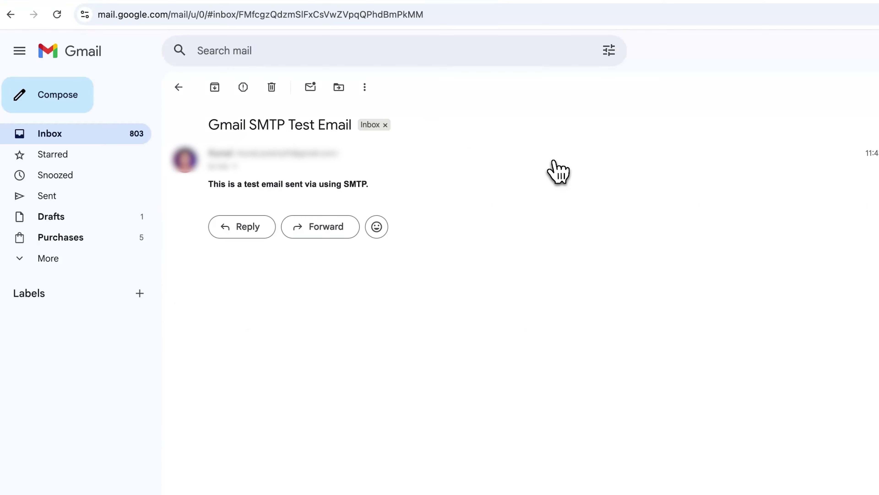
left_click(380, 230)
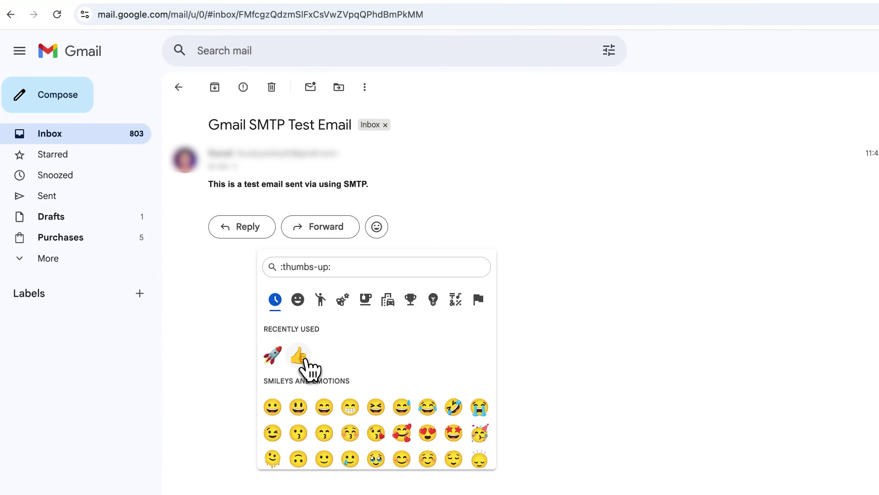
left_click(301, 359)
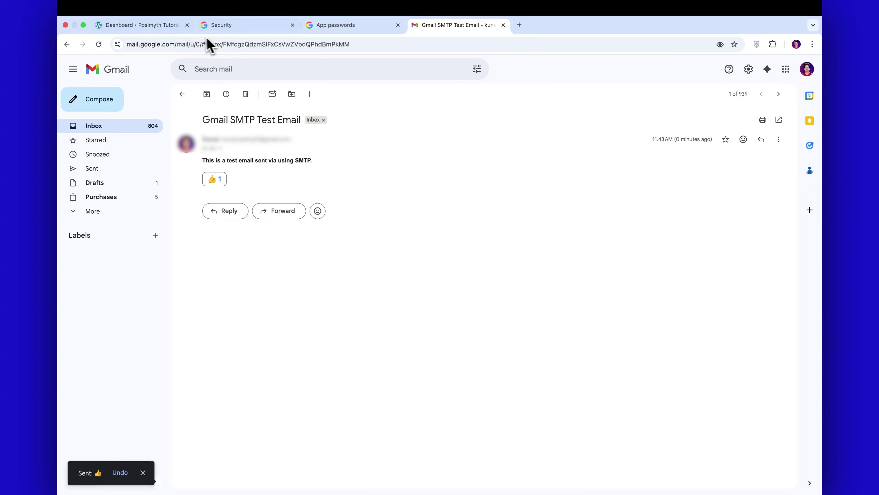
- Review the SMTP Email settings, including the SMTP Password, then close the dialog and open the Contact Form page
left_click(142, 25)
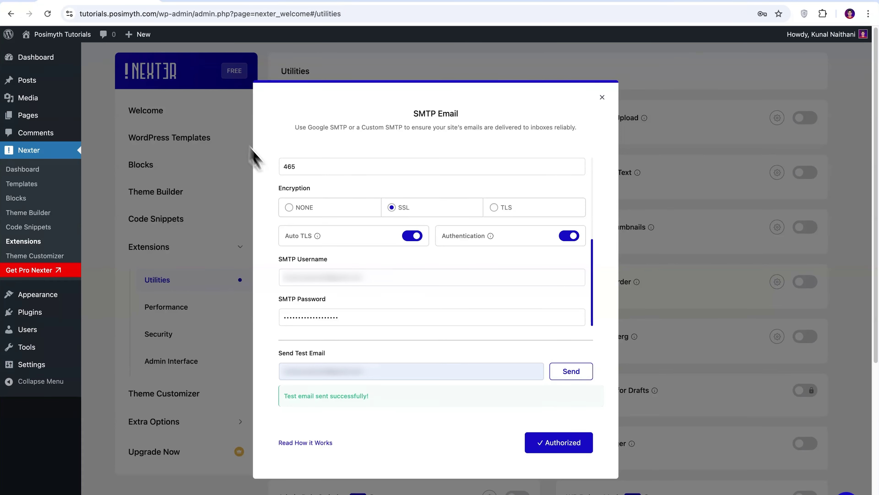
left_click_drag(593, 304, 599, 255)
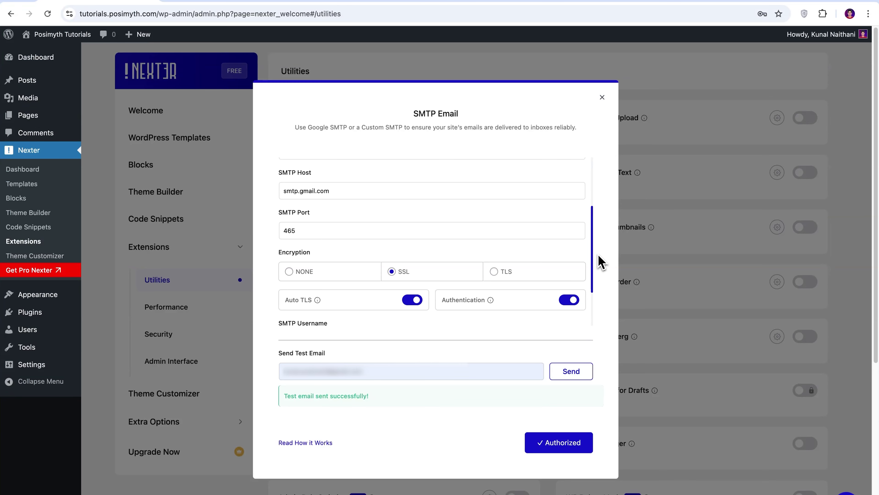
scroll(534, 247, "up", 4)
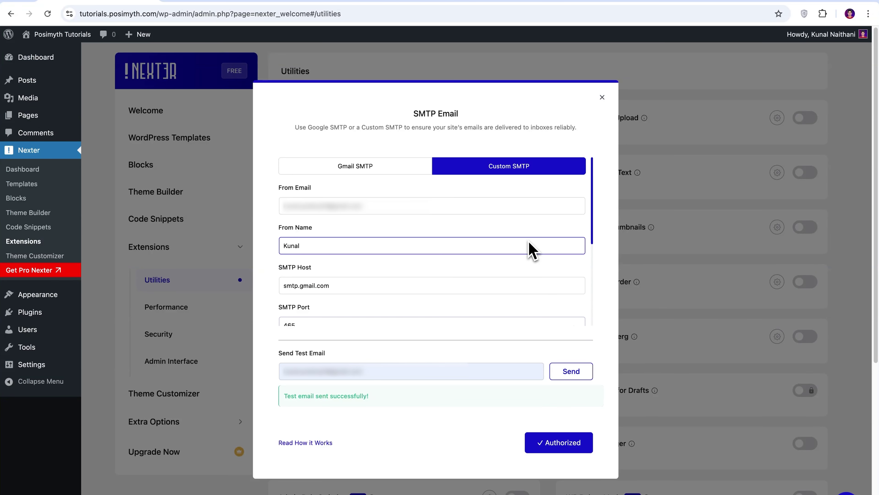
scroll(530, 250, "down", 5)
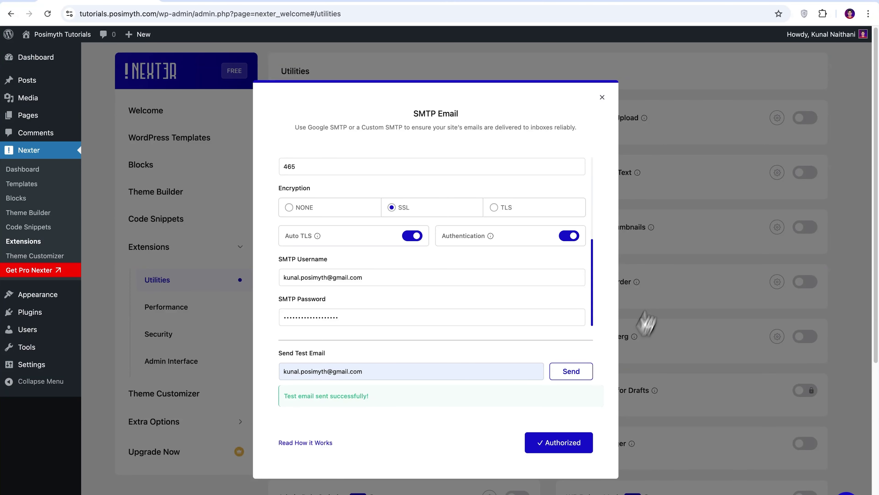
left_click(603, 98)
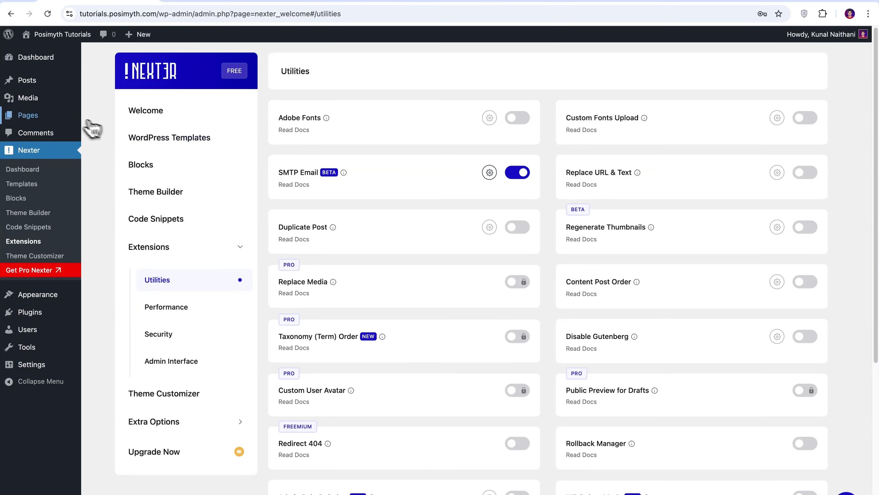
mouse_move(49, 116)
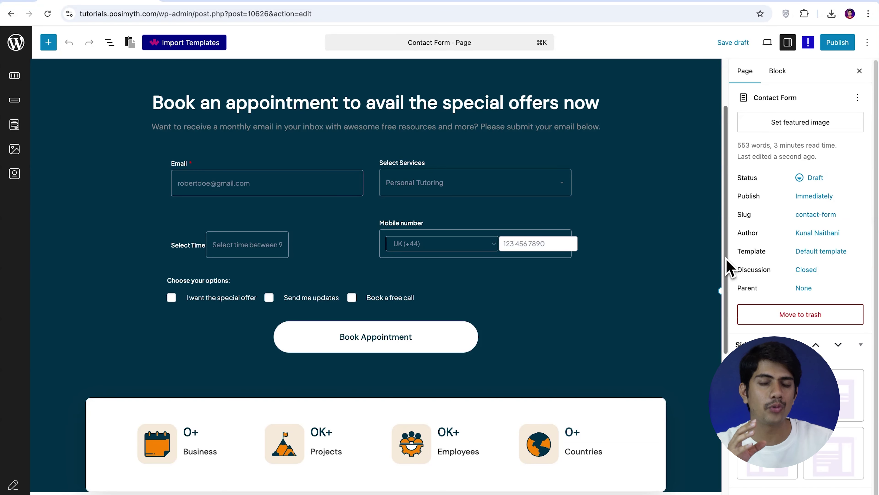
- Select the Book Appointment Form block through its Email field and show its Layout settings
left_click_drag(725, 258, 730, 263)
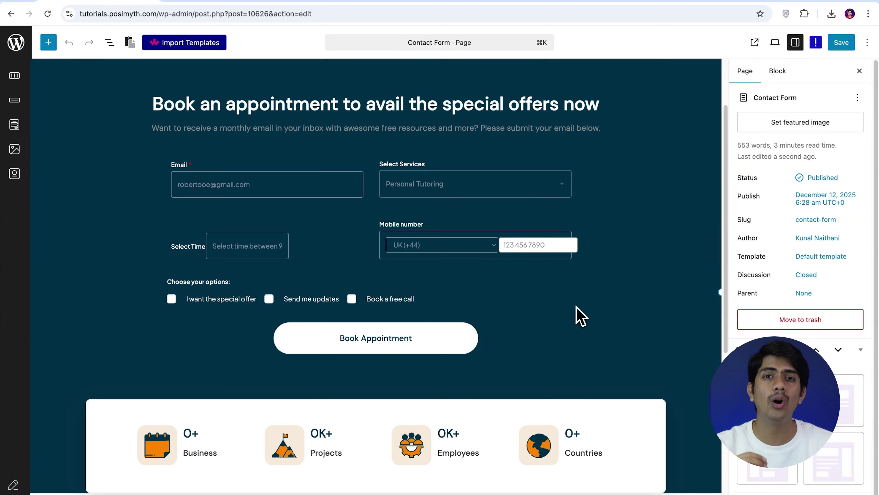
left_click(211, 175)
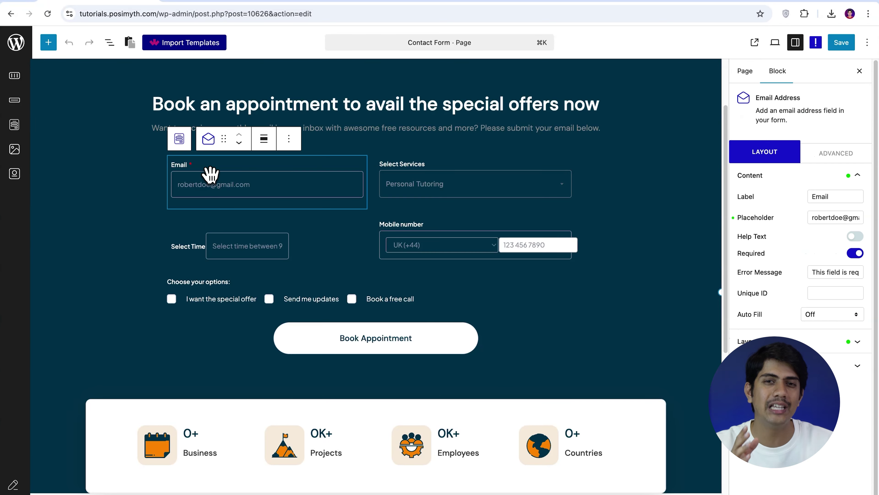
left_click(179, 138)
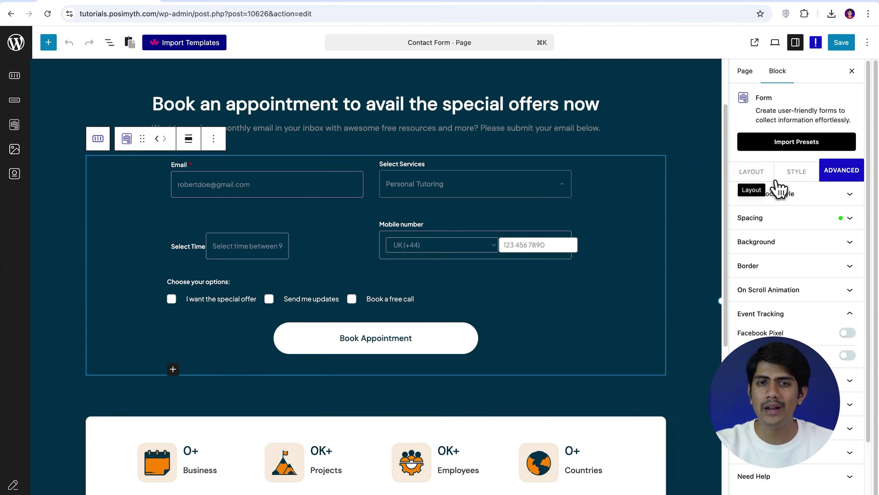
left_click(760, 181)
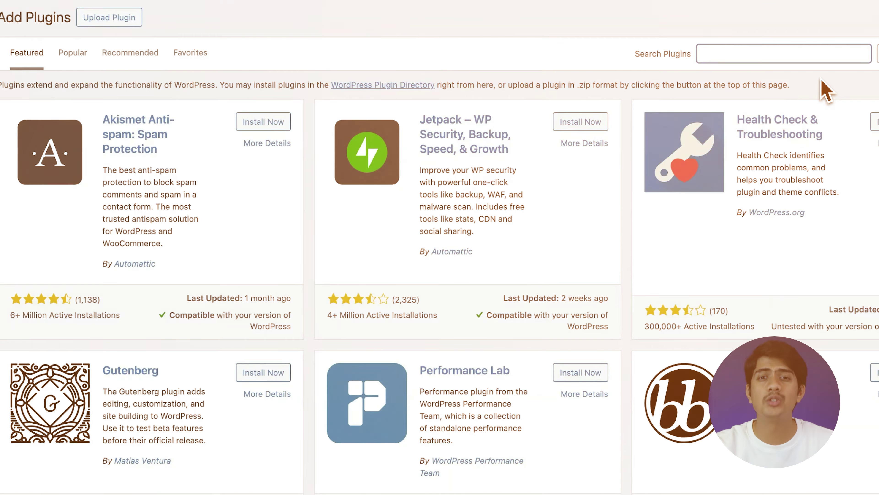
type("xter Blocks")
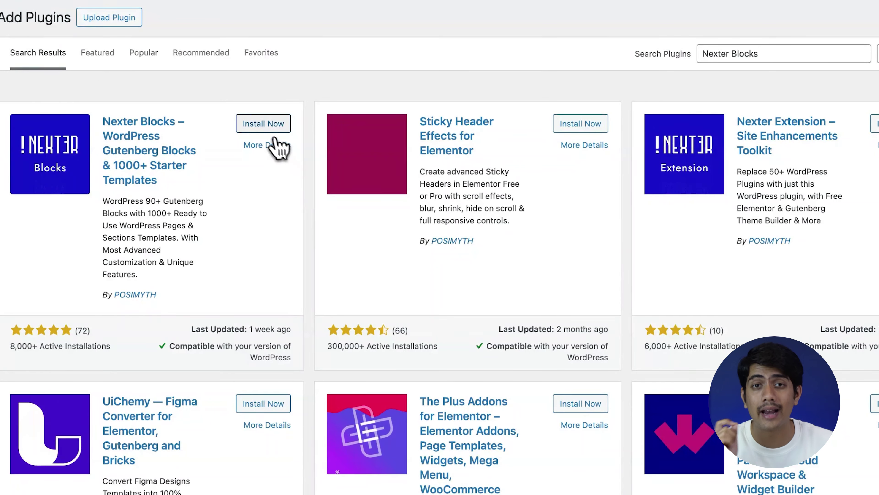
- Install and activate the Nexter Blocks plugin
left_click(270, 129)
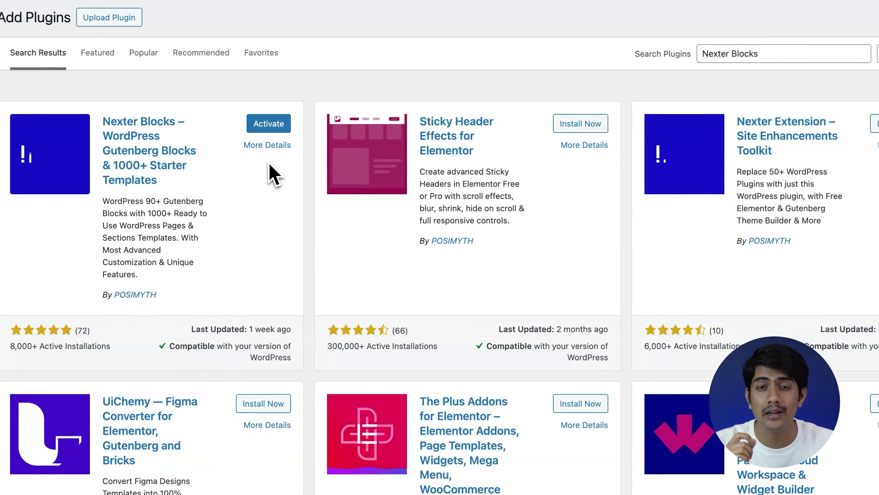
left_click(271, 126)
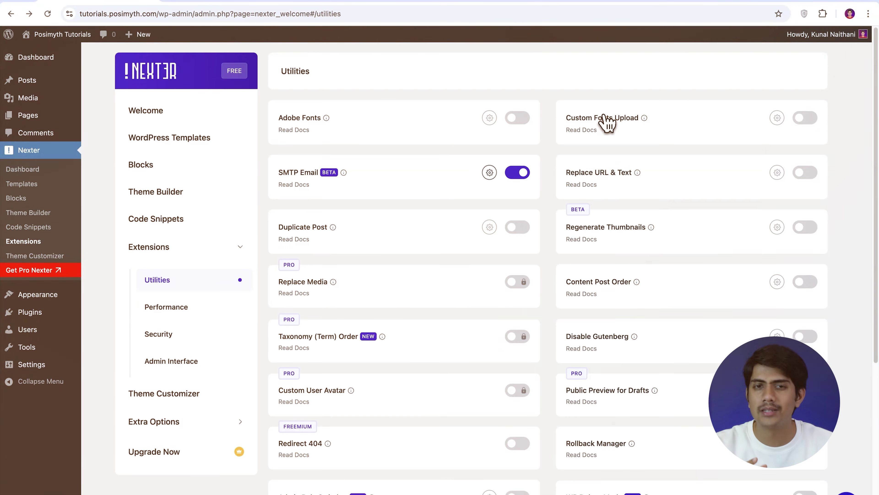
left_click(206, 174)
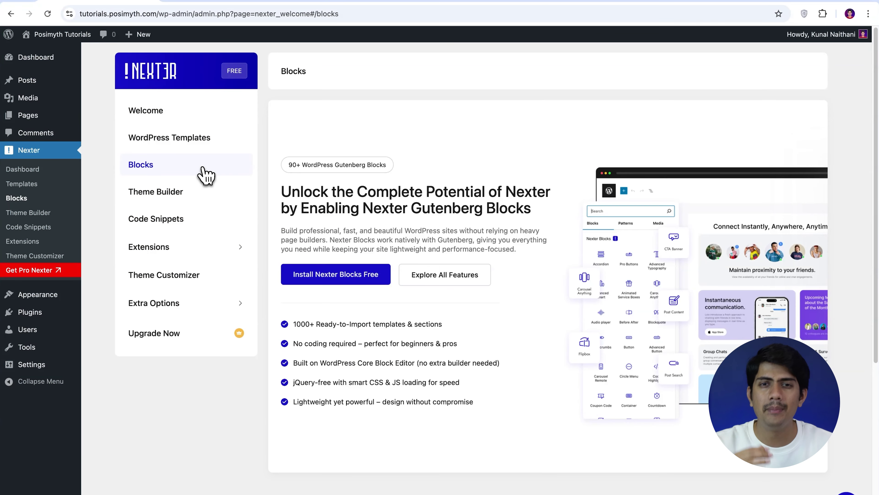
left_click(337, 279)
- Search the Nexter blocks list for 'Form' and switch the Form block on
left_click(644, 122)
type("Form")
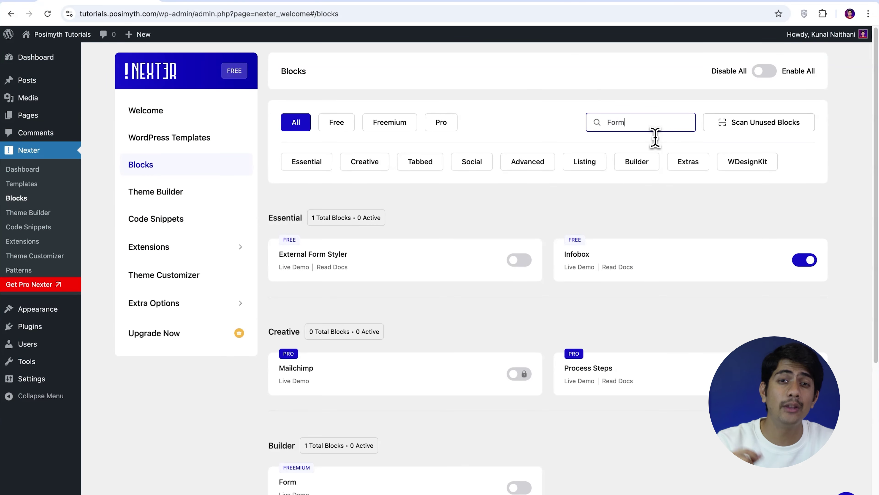
left_click(365, 155)
left_click(521, 355)
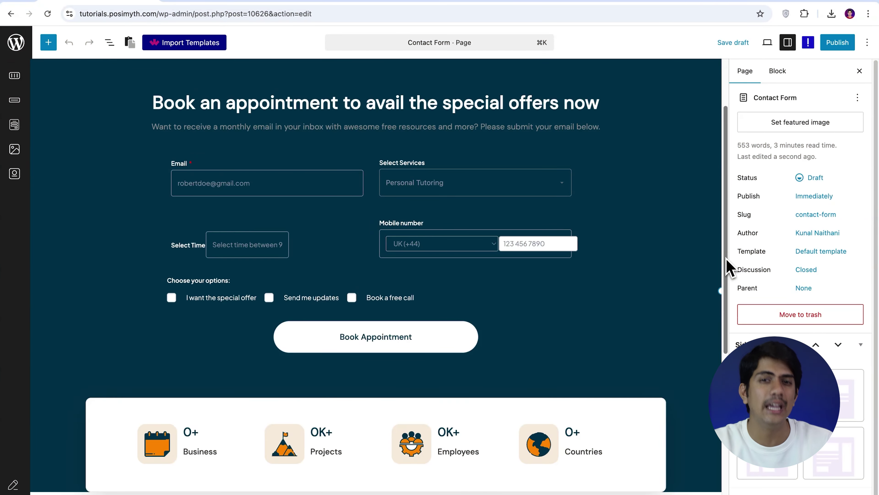
- Insert a Form block on the Contact Form page and import the Appointment Booking Form template
scroll(727, 262, "down", 1)
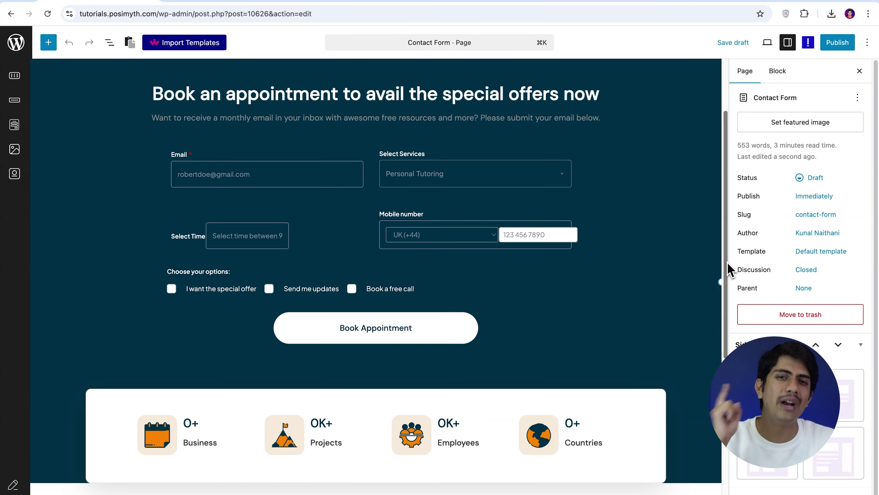
scroll(727, 269, "up", 1)
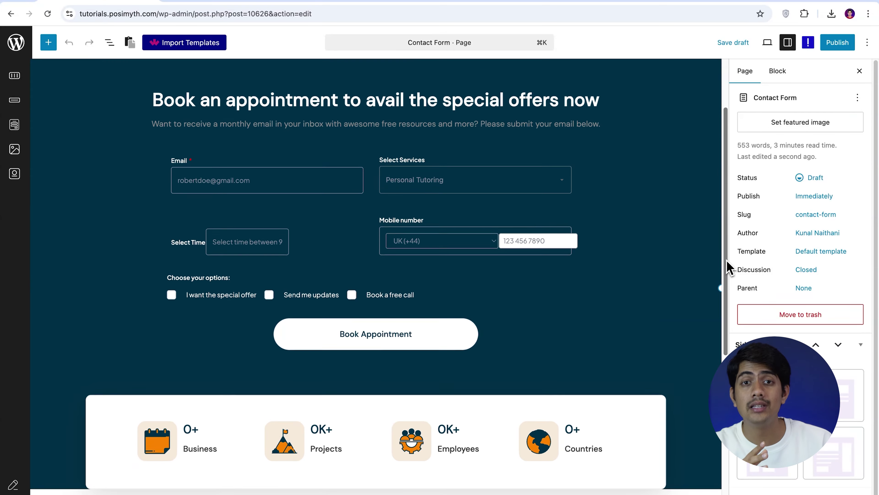
scroll(728, 260, "down", 1)
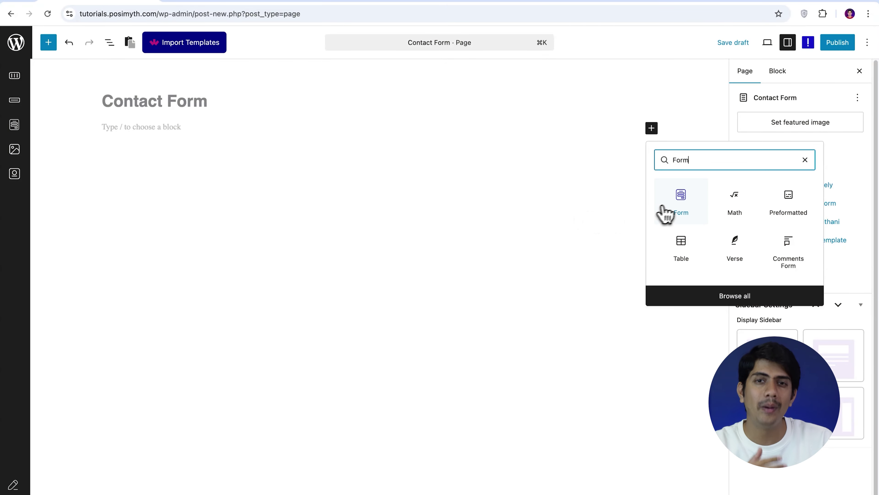
left_click(665, 212)
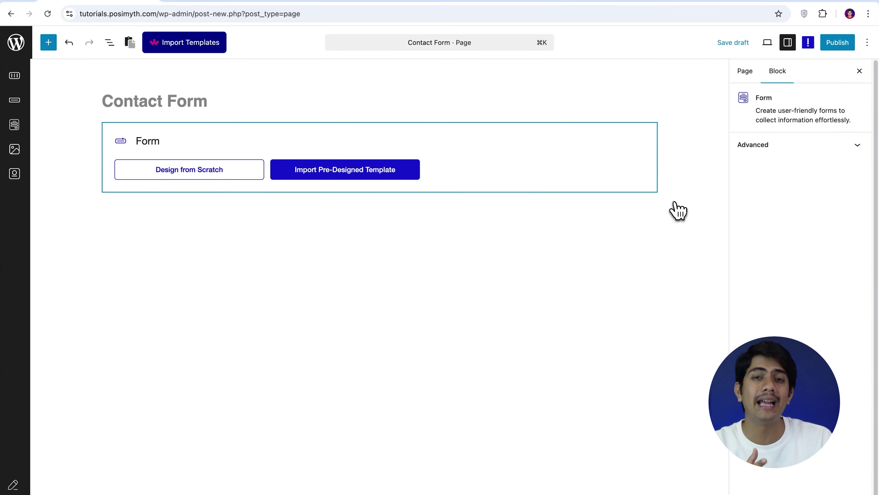
left_click(348, 177)
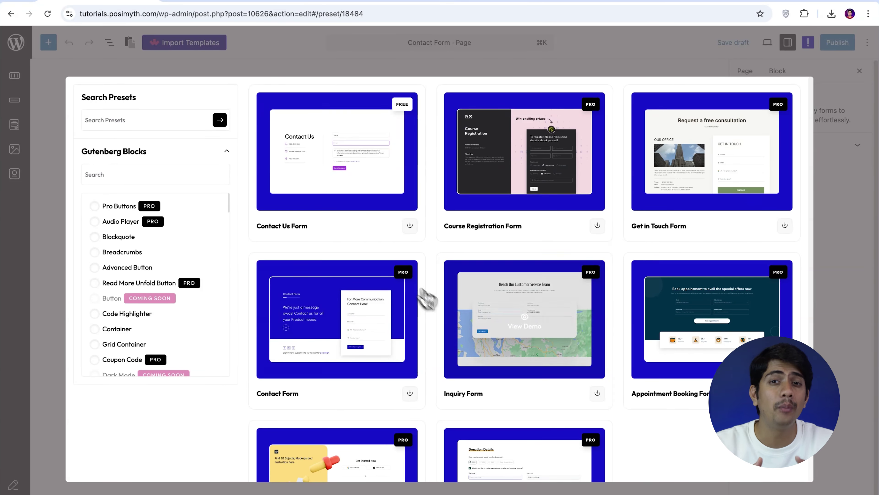
scroll(712, 215, "down", 3)
scroll(712, 215, "up", 3)
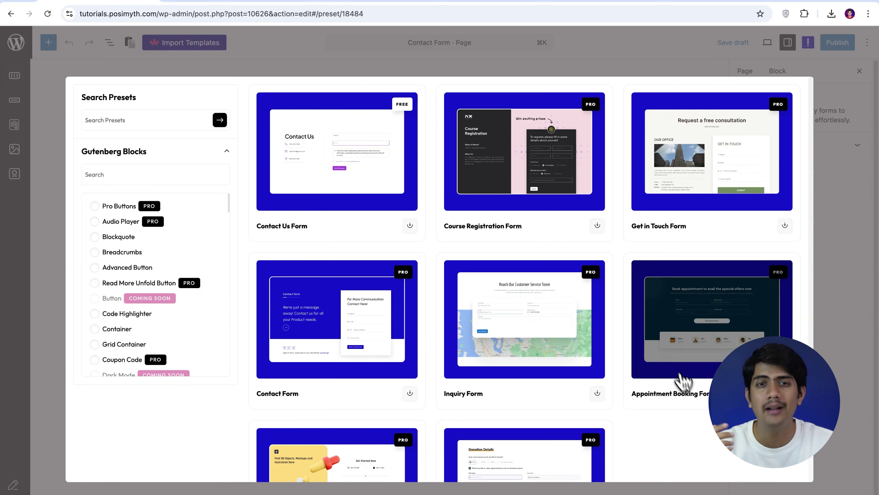
left_click(681, 377)
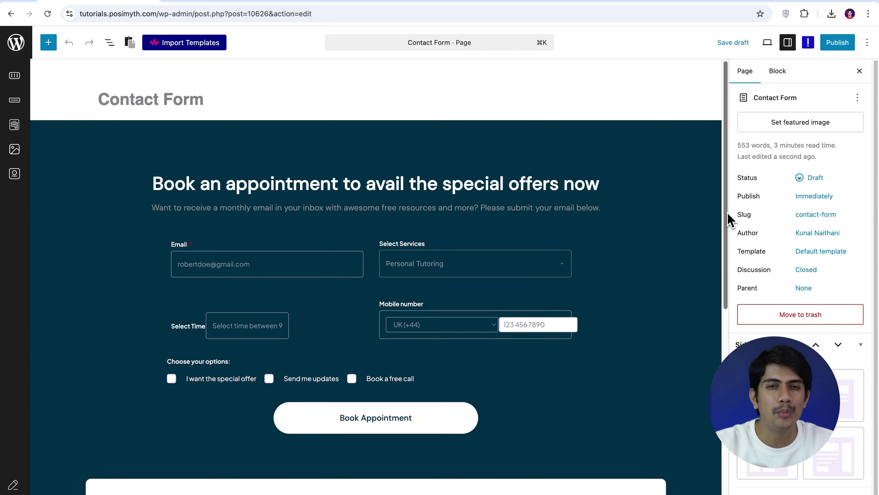
left_click_drag(725, 216, 729, 258)
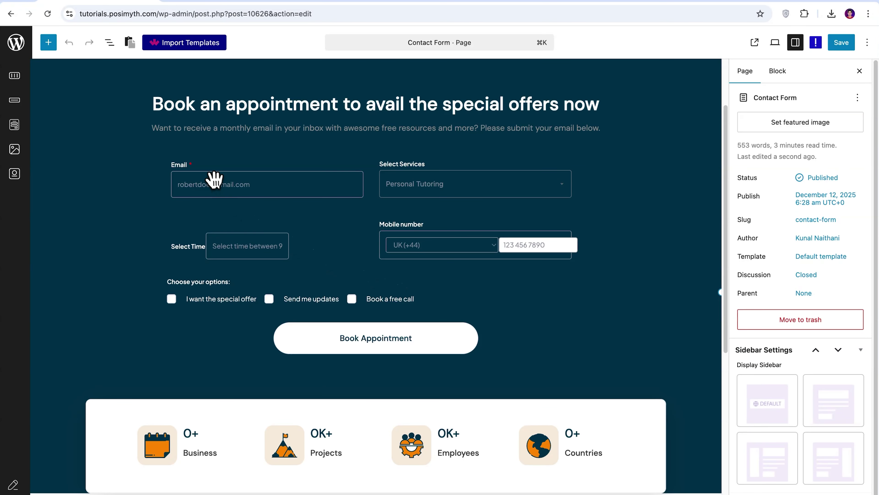
- Replace the form's Database Entry after-submit action with Email
left_click(212, 173)
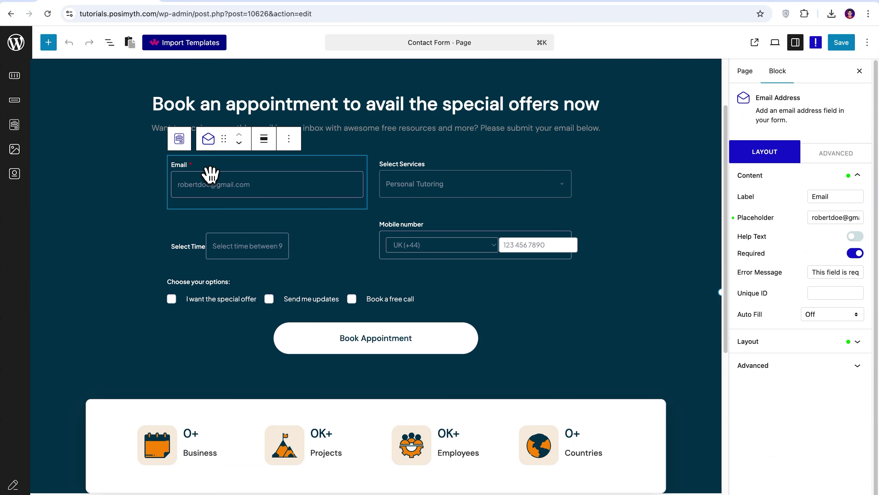
left_click(179, 141)
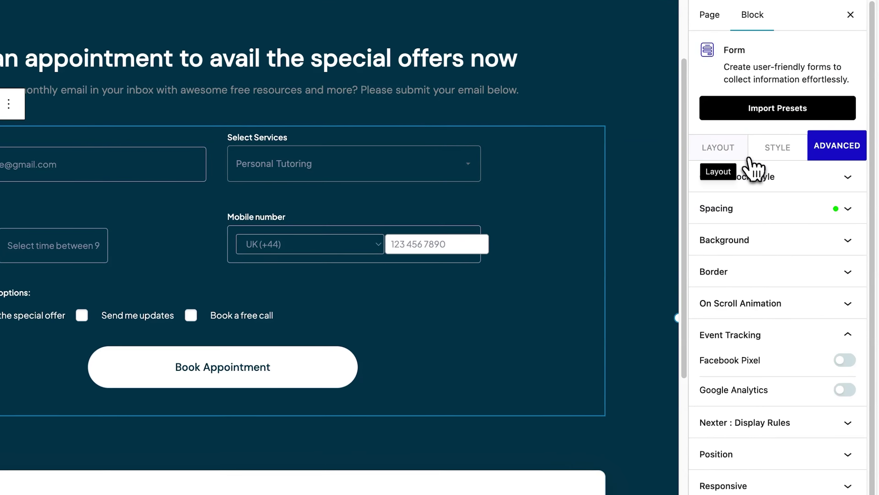
left_click(751, 171)
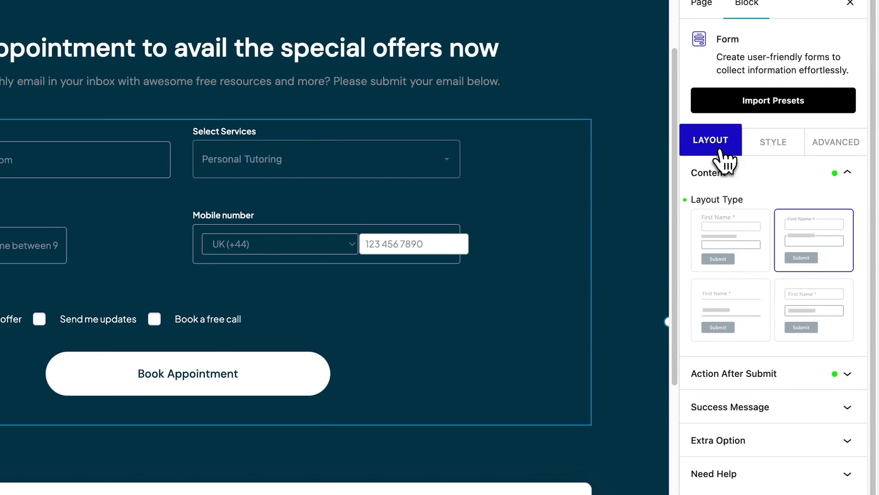
left_click(850, 192)
left_click(858, 207)
left_click(705, 256)
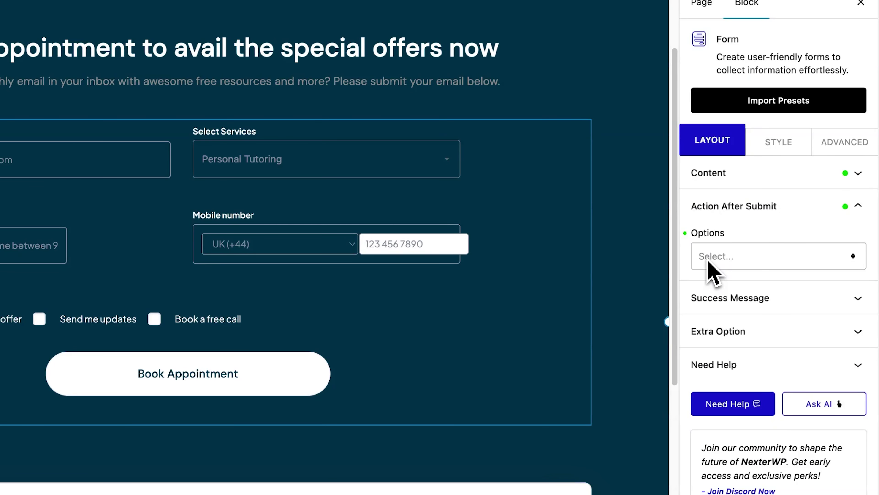
left_click(853, 257)
left_click(710, 314)
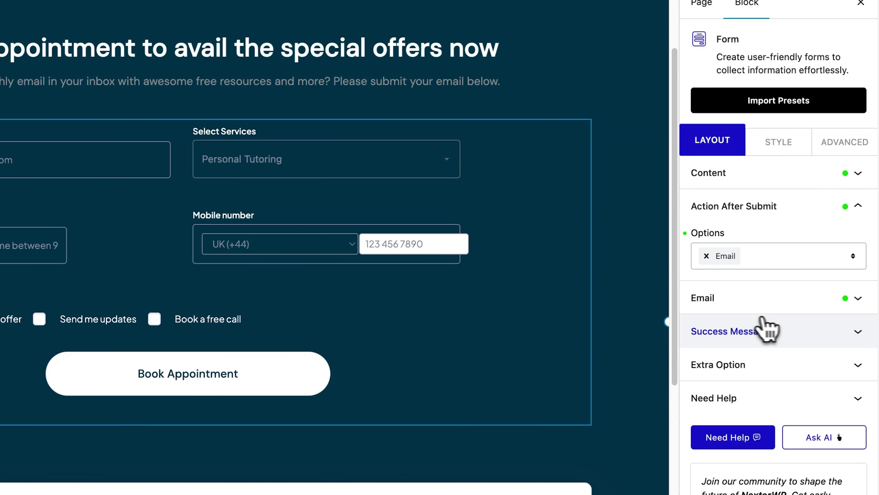
left_click(858, 299)
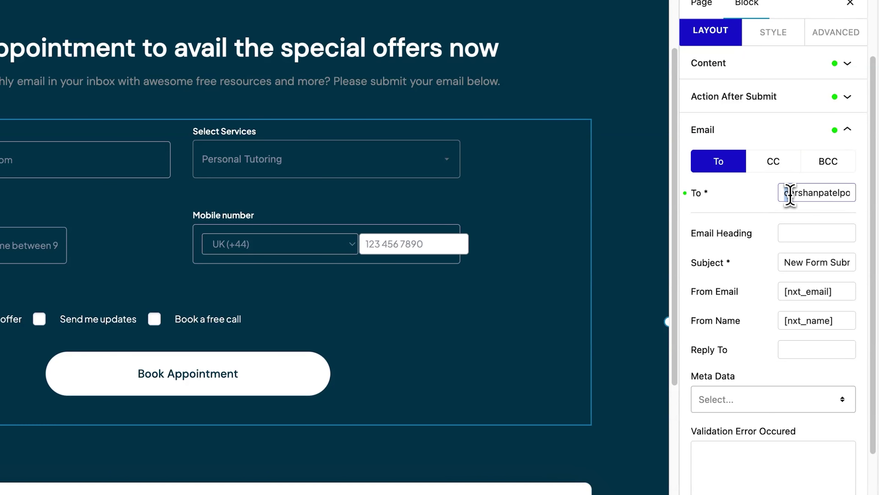
- Set a new recipient address and the Email Heading 'User Detail', keeping the default subject
left_click_drag(790, 193, 866, 206)
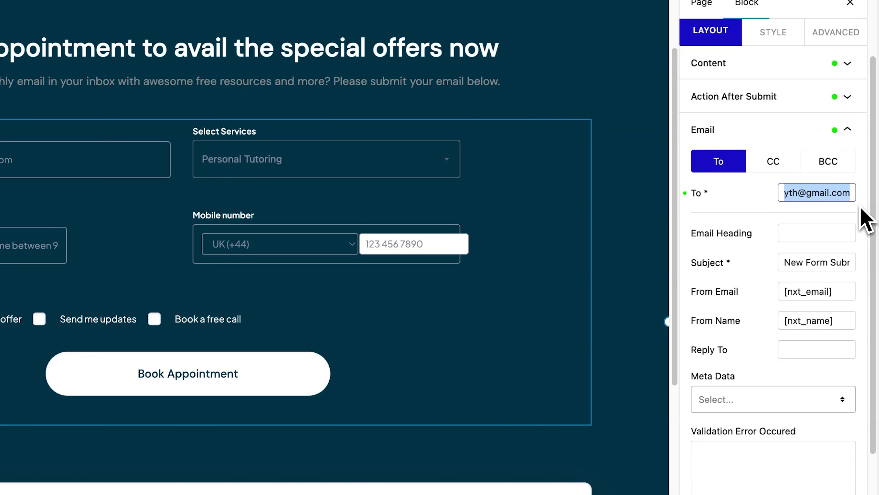
type("?????")
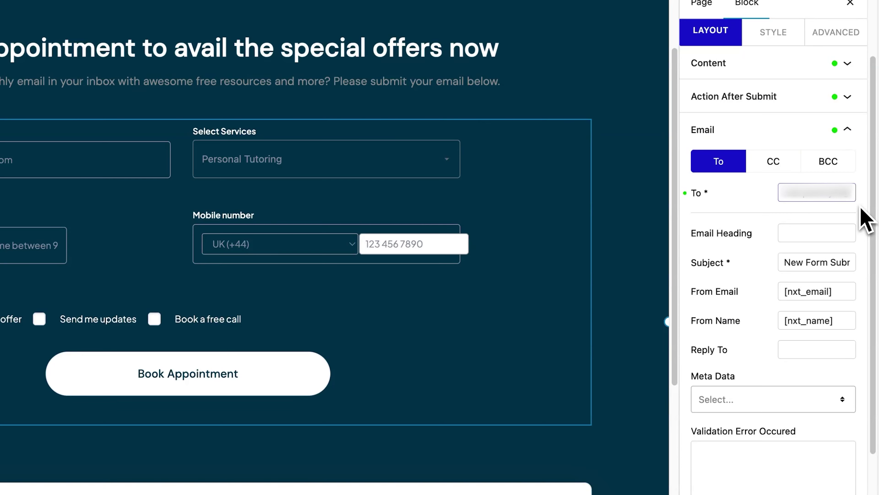
left_click(807, 231)
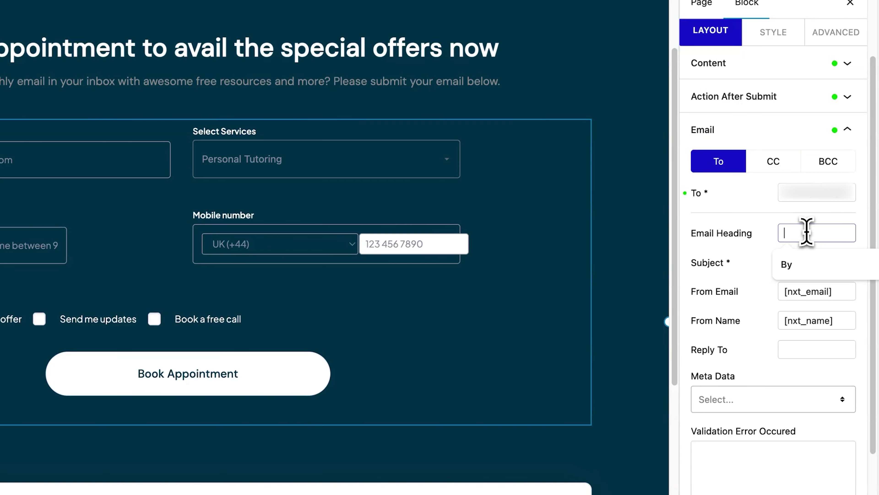
type("User")
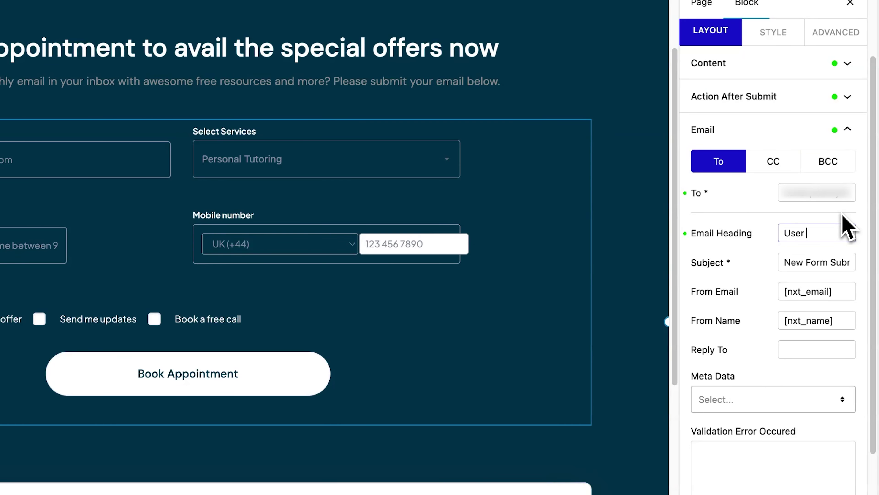
type(" Detail")
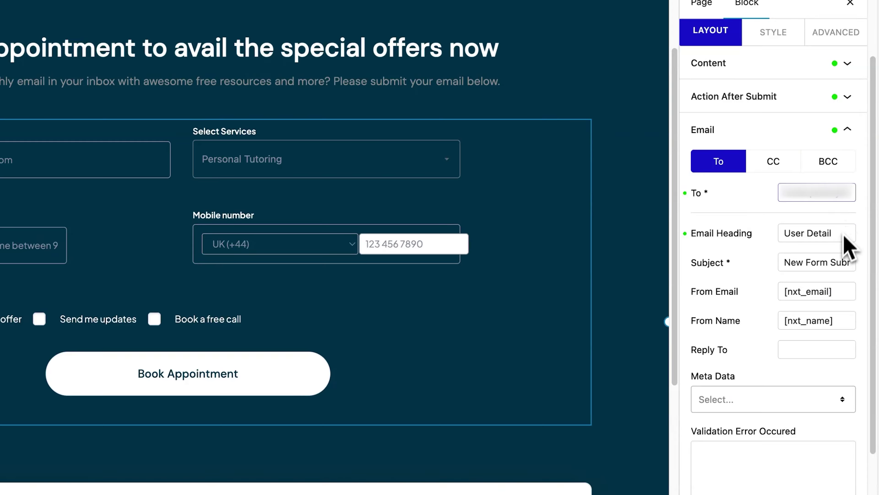
left_click_drag(785, 261, 855, 260)
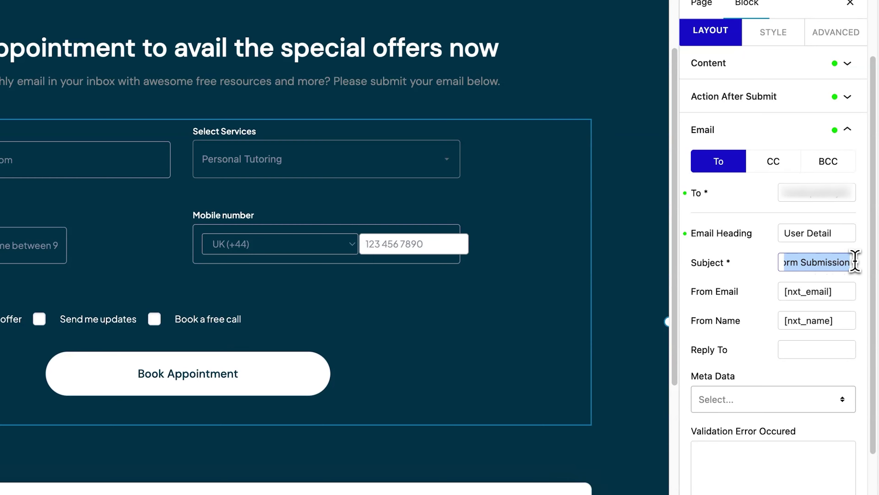
left_click(863, 249)
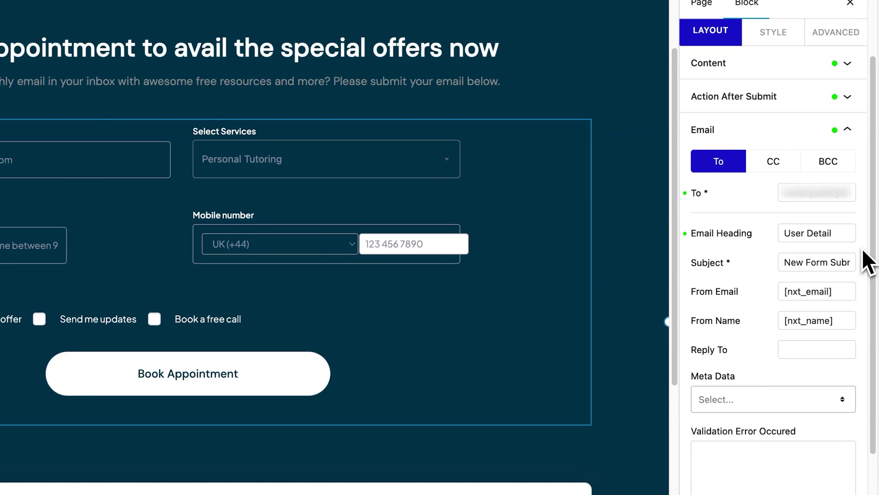
scroll(869, 263, "up", 3)
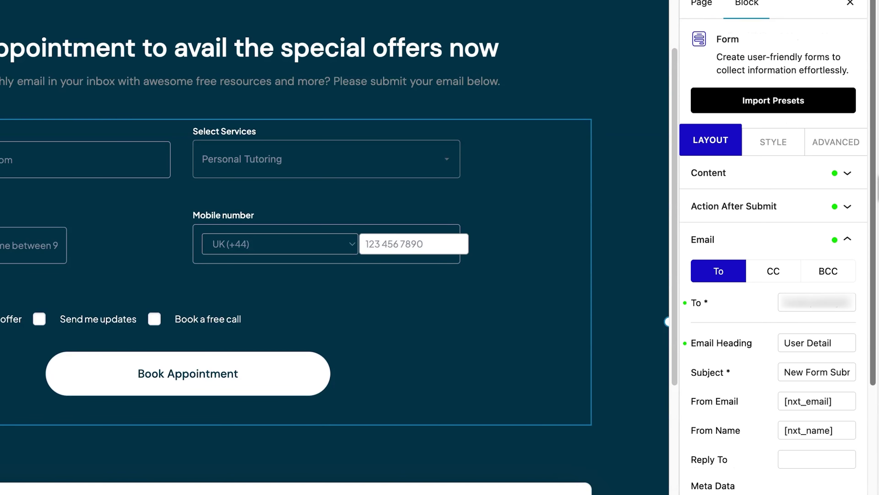
- Add an Auto Respond Email action sent to [nxt_user_email]
left_click(847, 206)
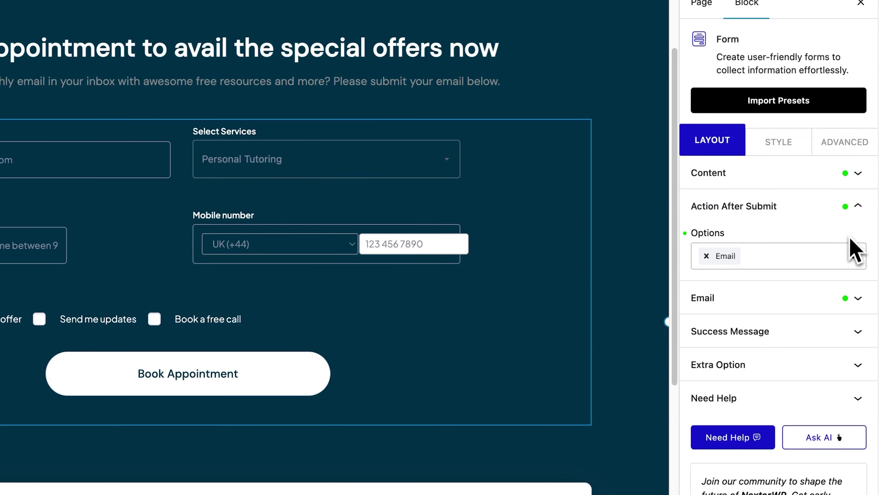
left_click(853, 256)
left_click(751, 314)
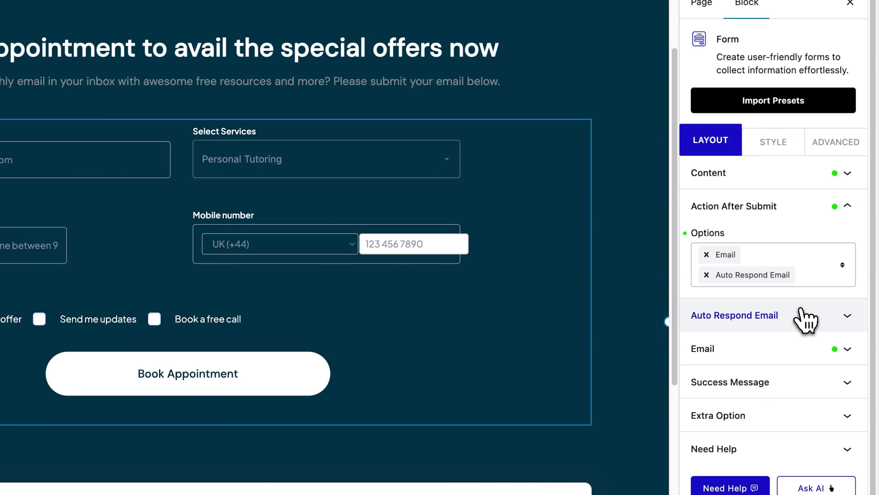
left_click(848, 316)
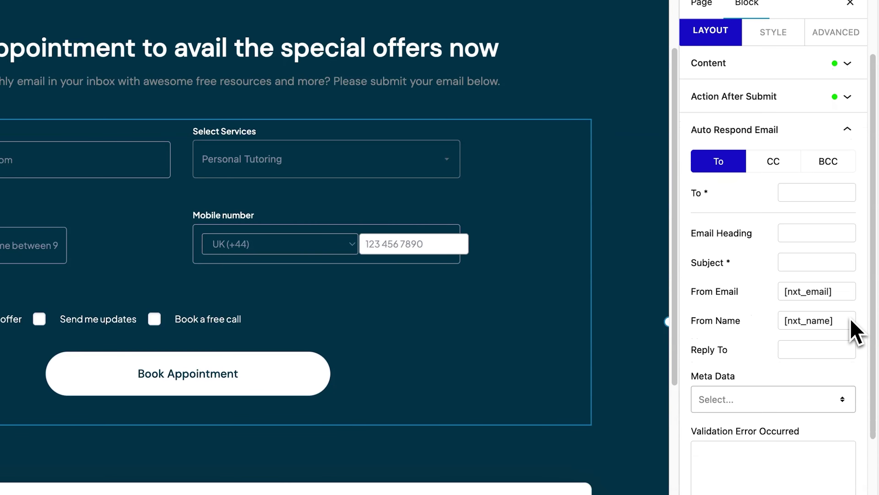
left_click(798, 193)
type("[nxt_user_email]")
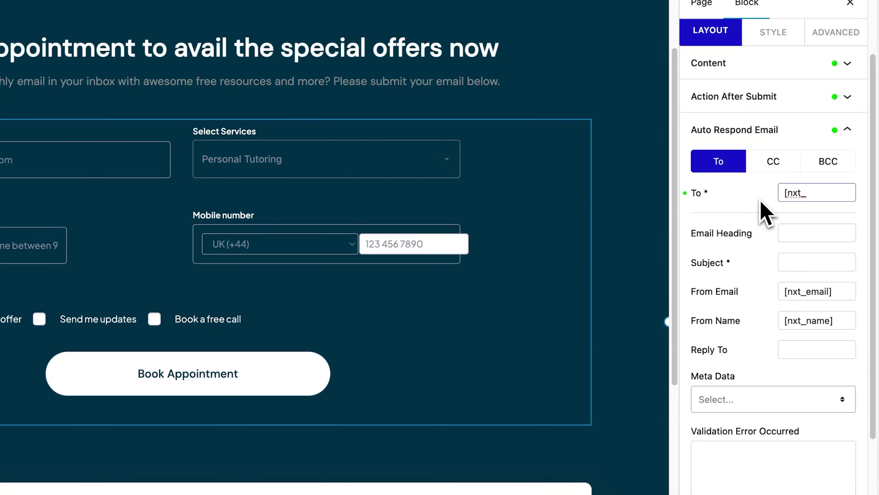
left_click(761, 200)
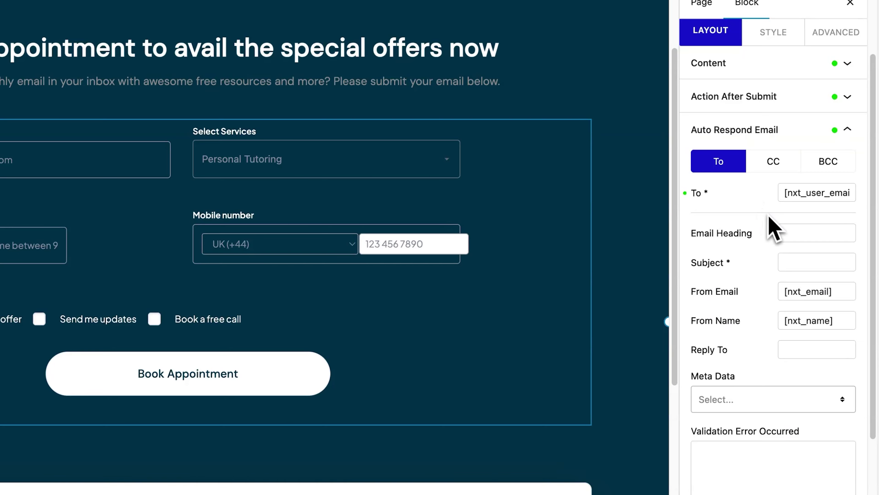
- Give the auto-reply heading 'Thank you for your submission.' and subject 'We've received your message.', then save
left_click(790, 231)
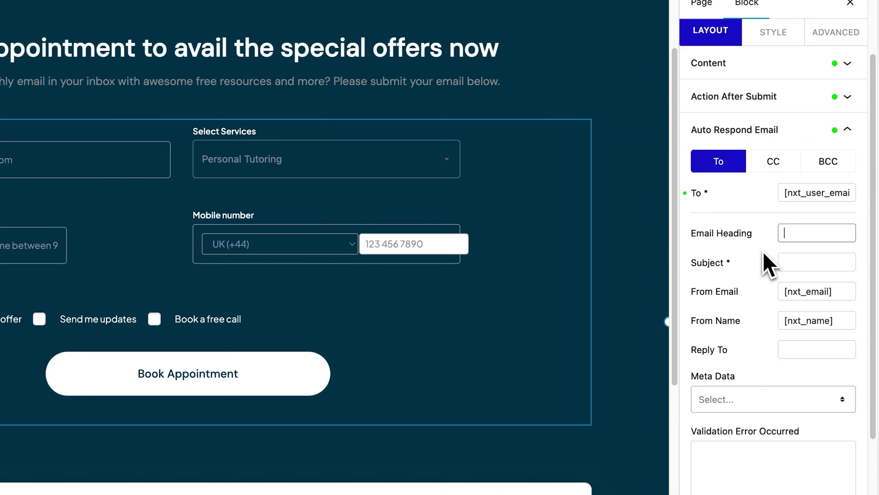
type("Thank you for your submission.")
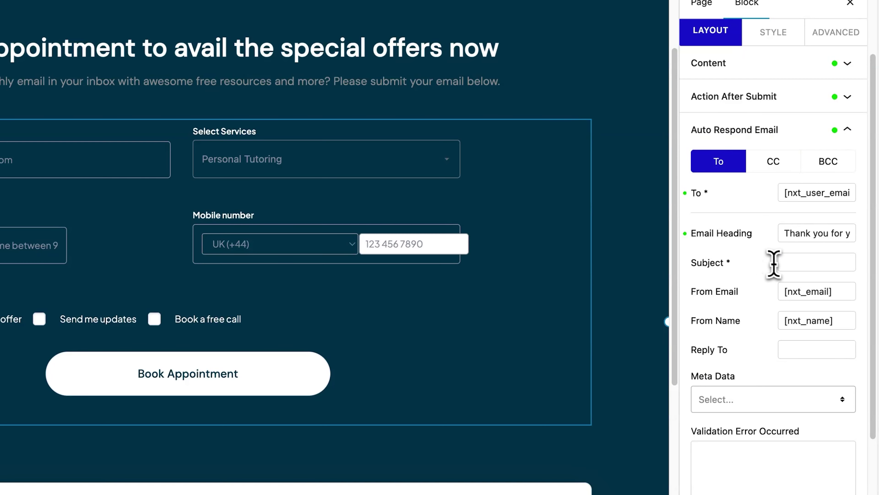
left_click(786, 262)
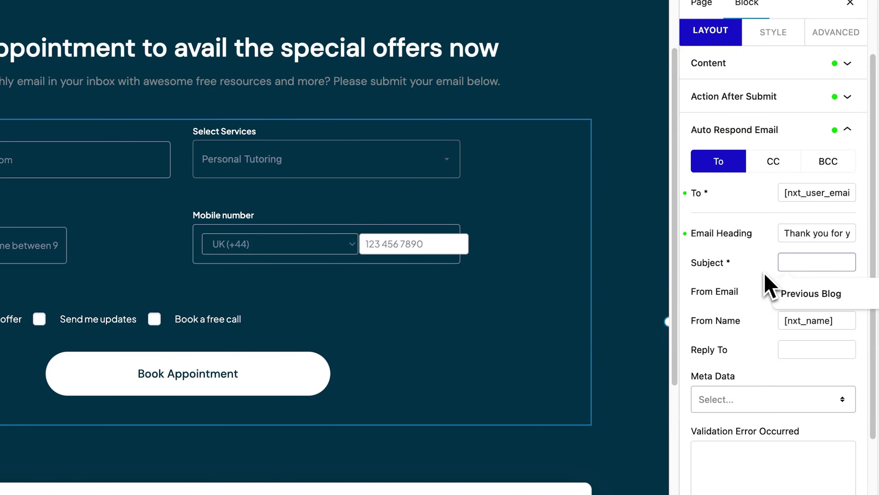
type("We've received your")
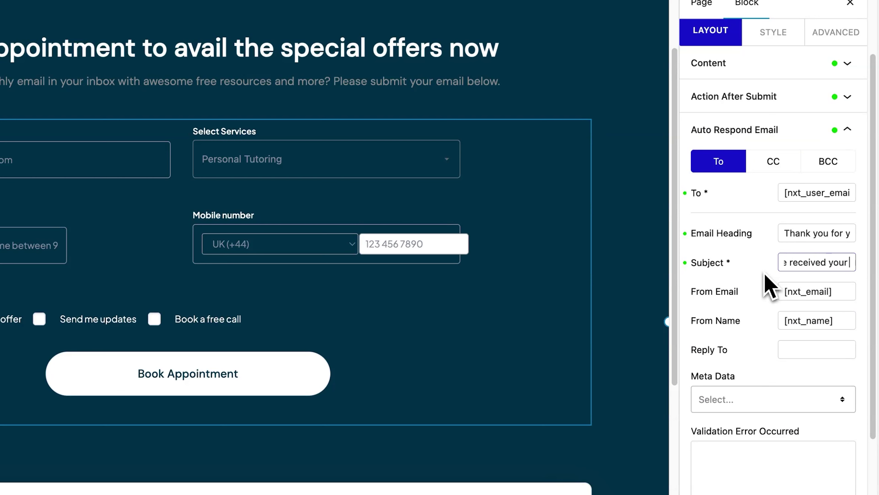
type(" message.")
left_click(764, 274)
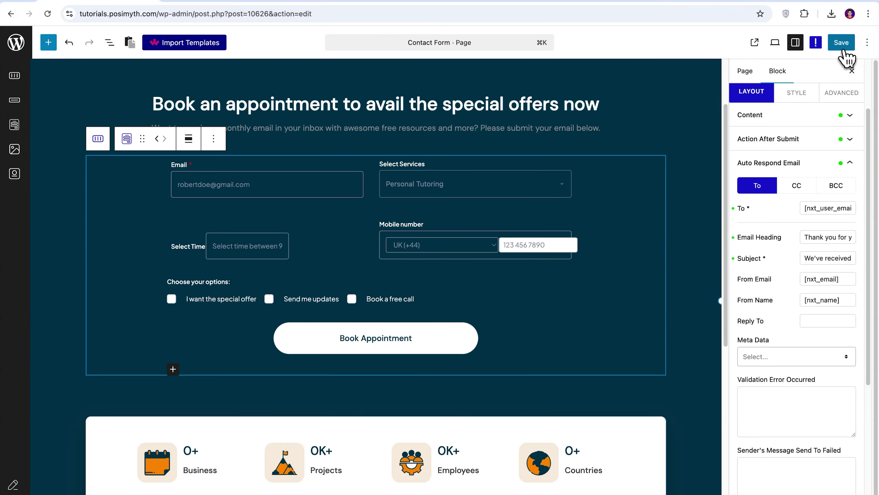
left_click(842, 48)
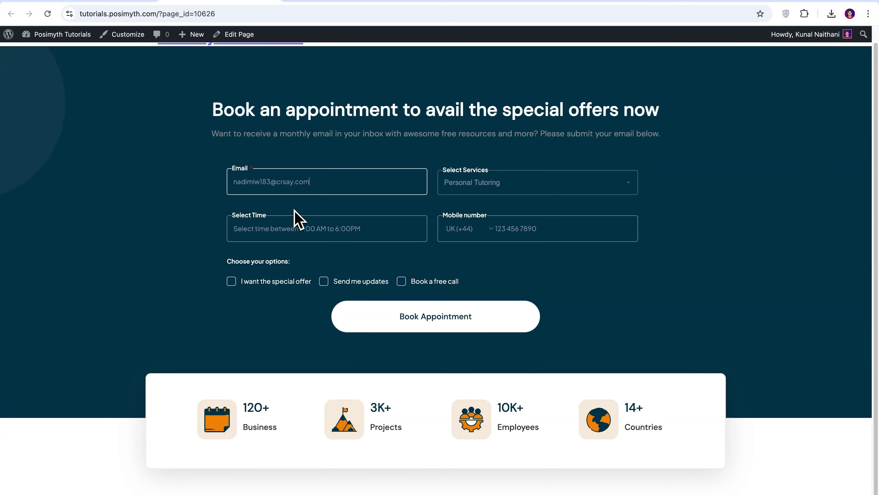
- Submit a test booking for 02:09 with a USA / Canada mobile number
left_click(251, 295)
left_click(271, 307)
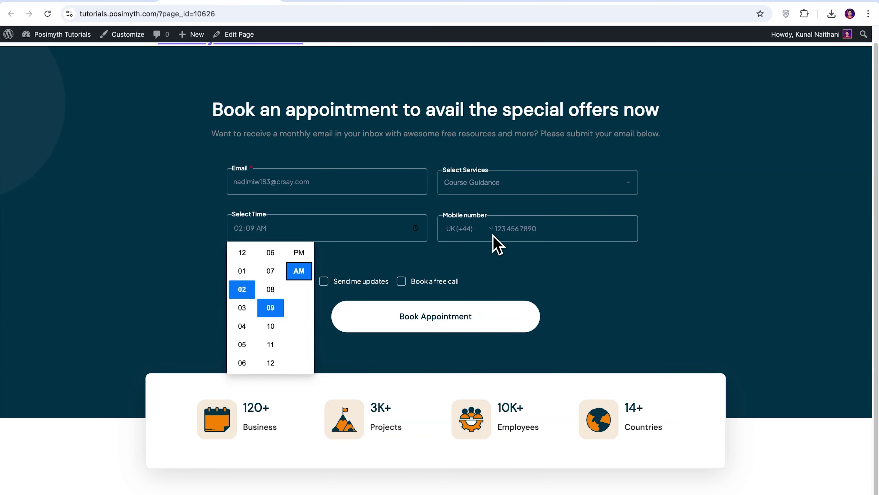
left_click(493, 230)
left_click(497, 239)
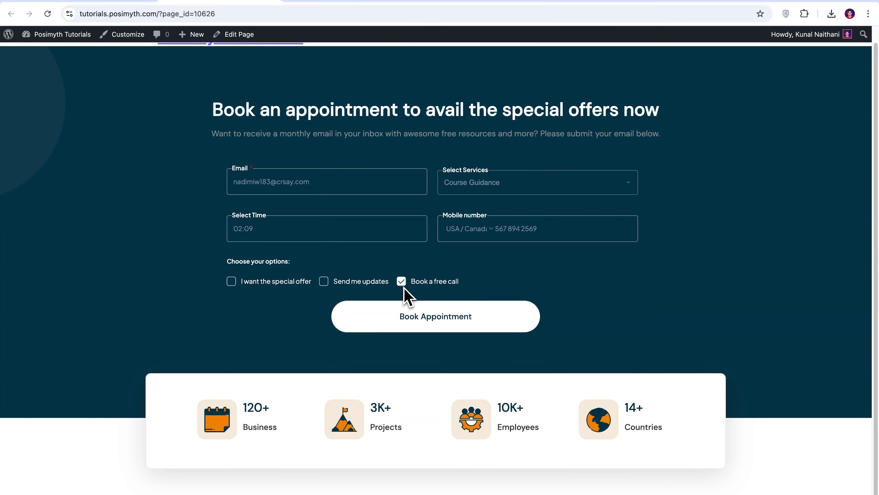
left_click(435, 327)
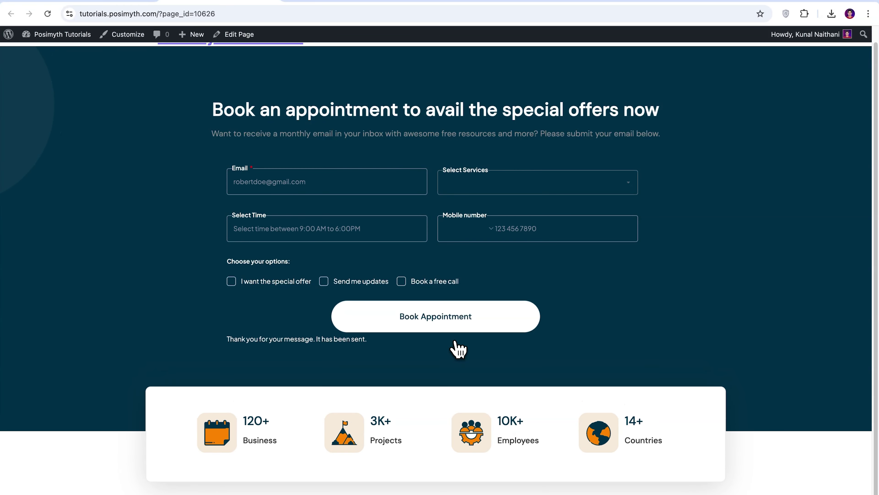
- Open the received auto-reply message in the temporary inbox
left_click(342, 2)
scroll(519, 208, "down", 5)
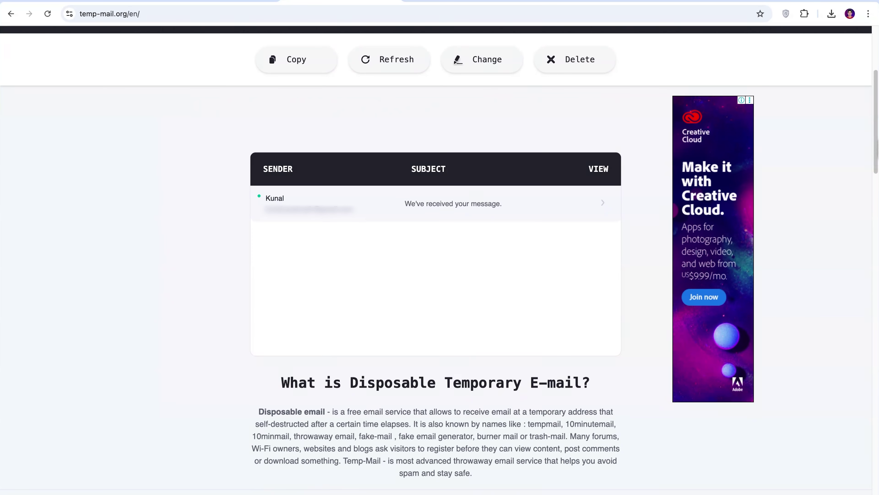
left_click(531, 211)
scroll(533, 214, "down", 6)
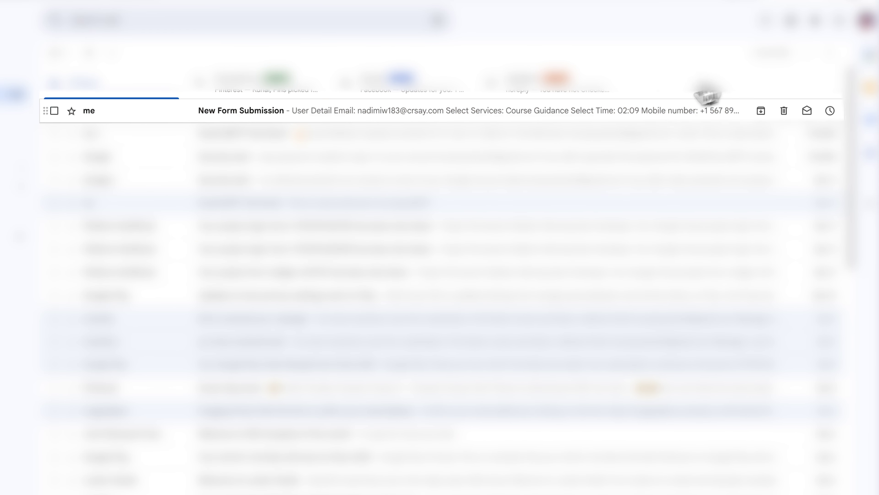
- Open the 'New Form Submission' email in Gmail to view the booking details
left_click(269, 110)
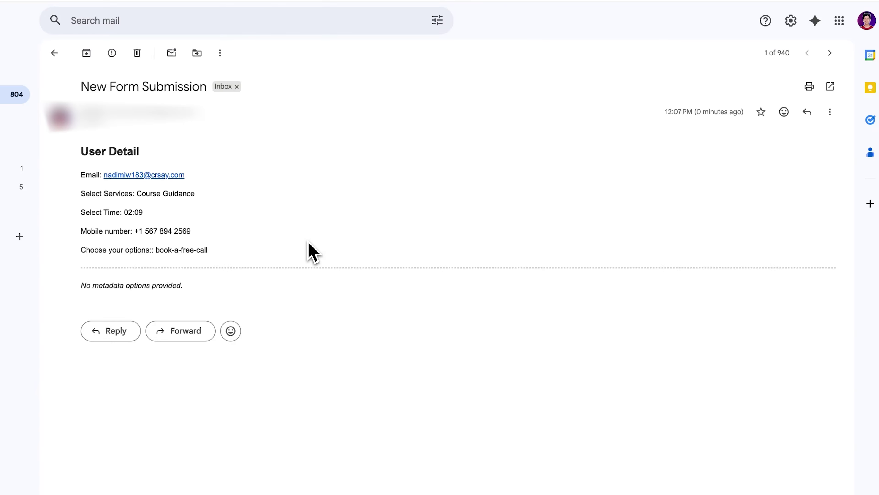